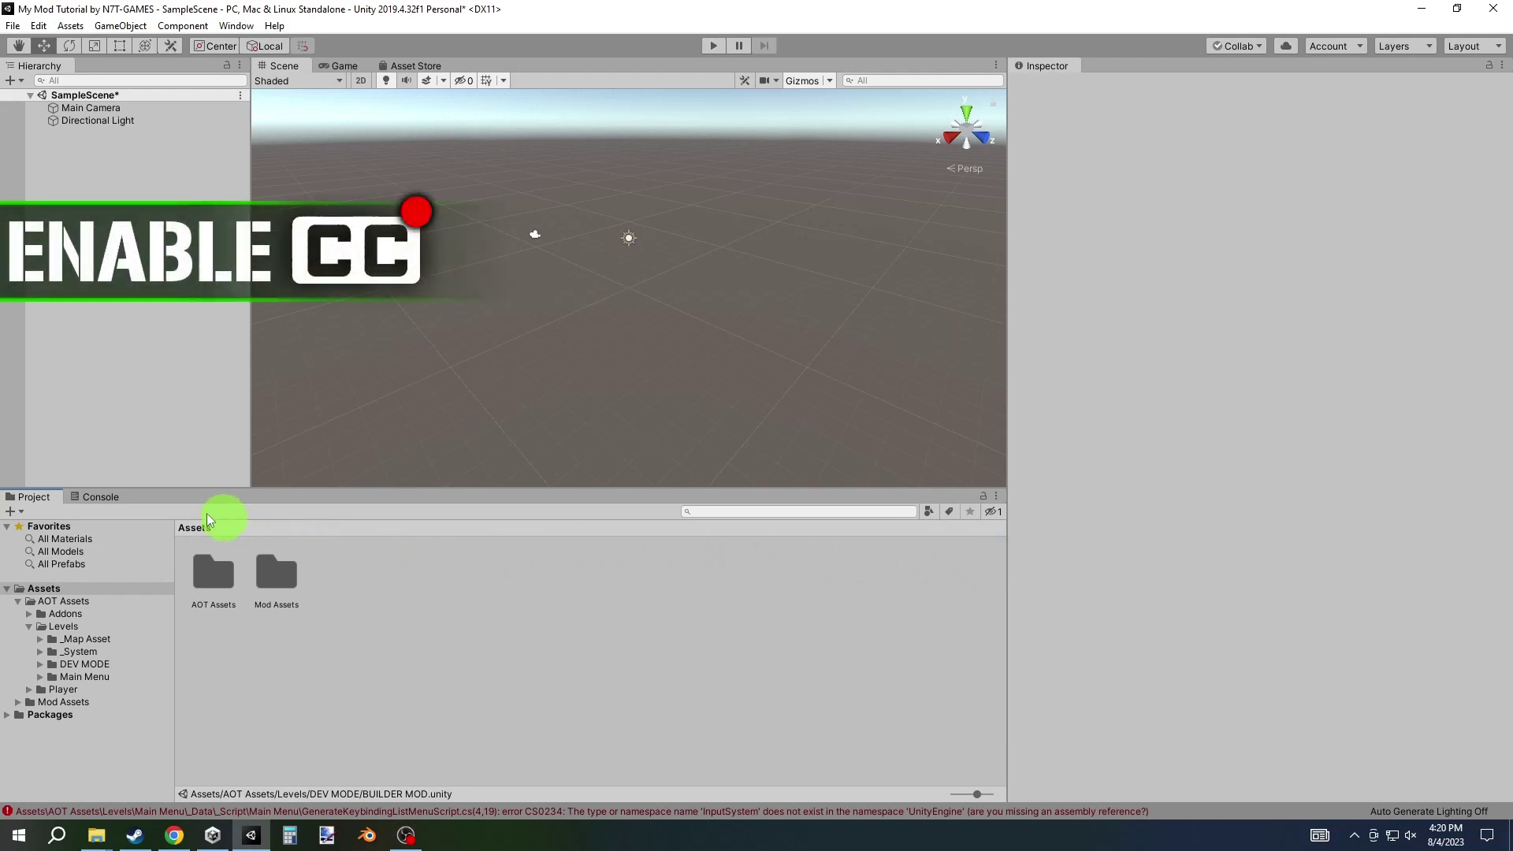
- Show the Console's 116 compile errors, including missing SyncVar and InputSystem types, then open the Window menu
click(110, 498)
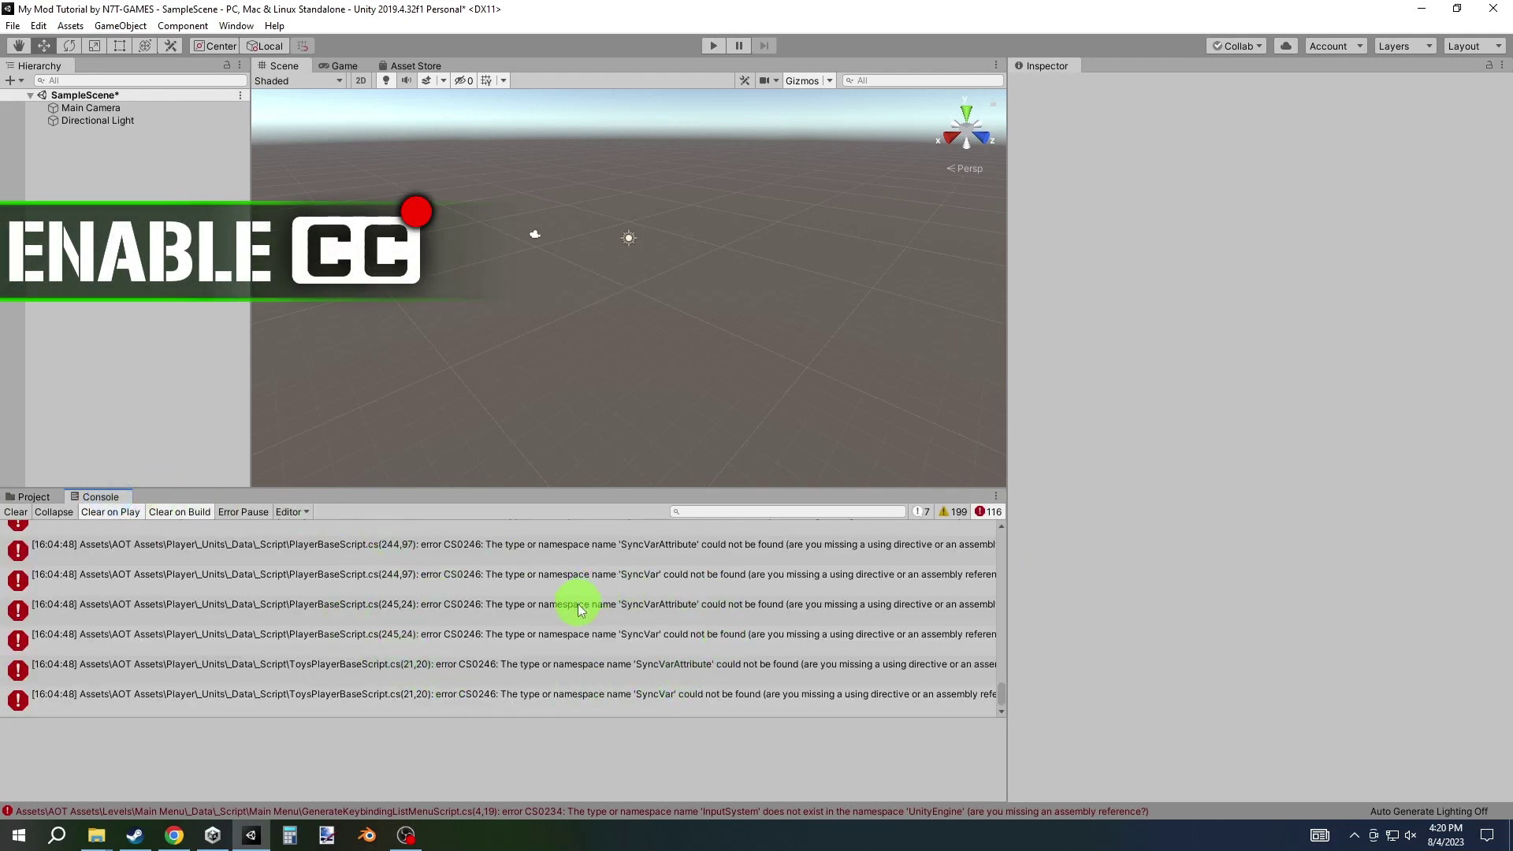
click(553, 402)
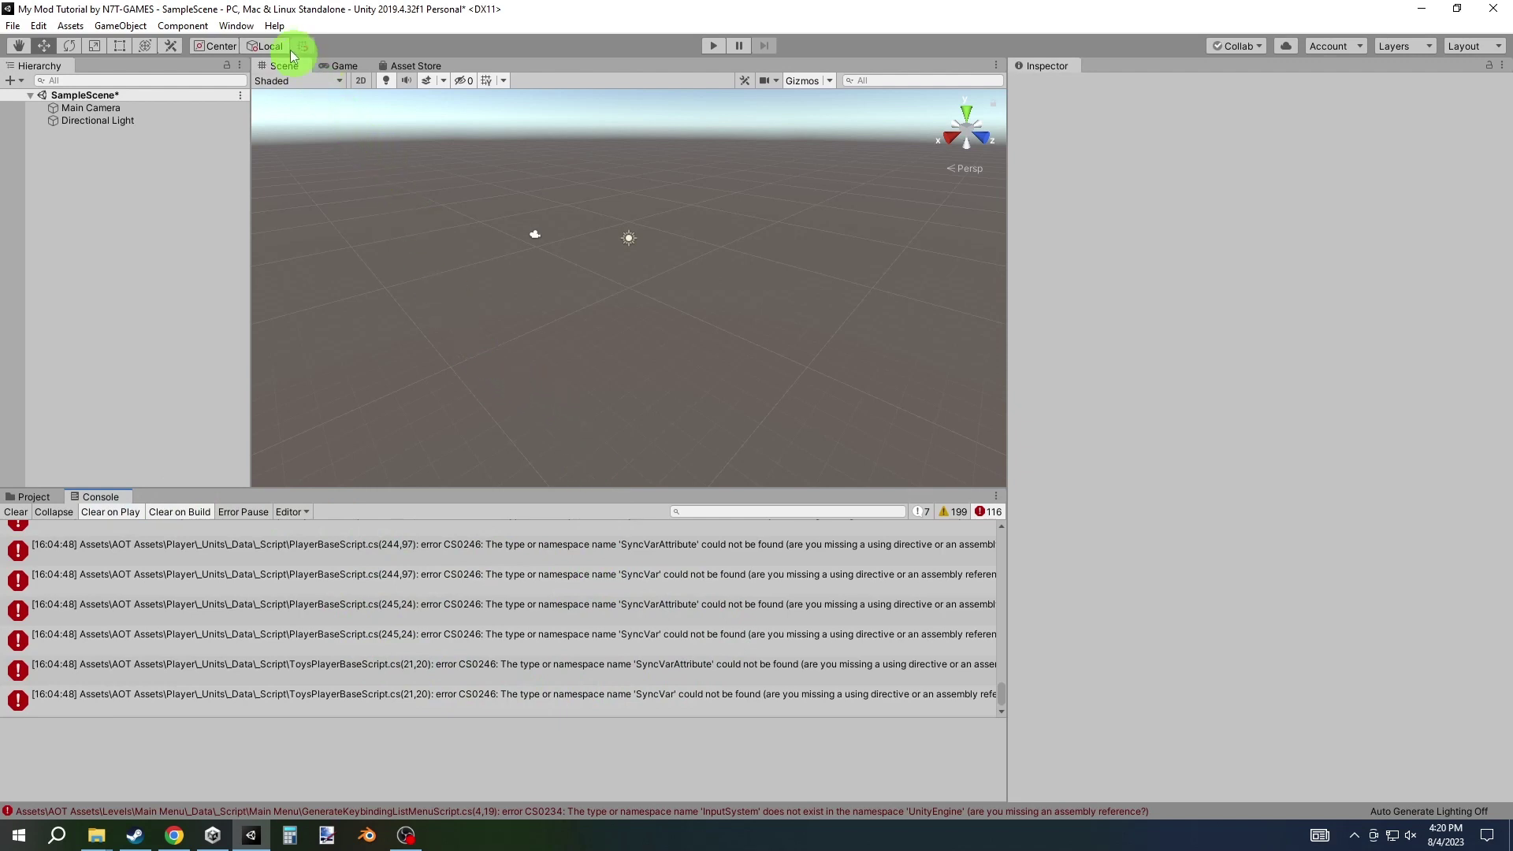
click(237, 25)
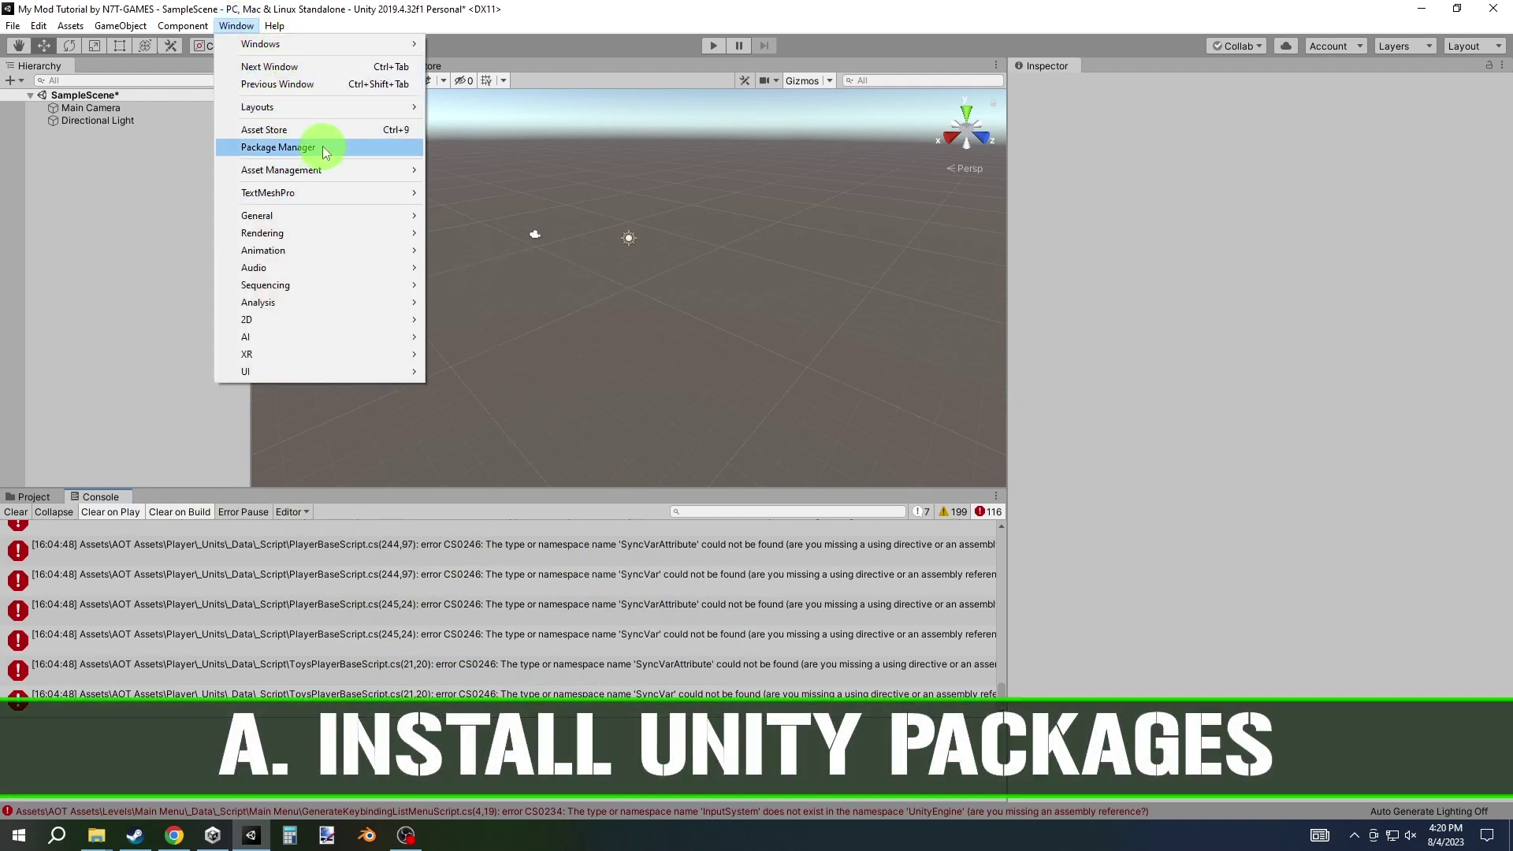
- In Package Manager, search 'input' and install the Input System 1.0.2 package
click(323, 147)
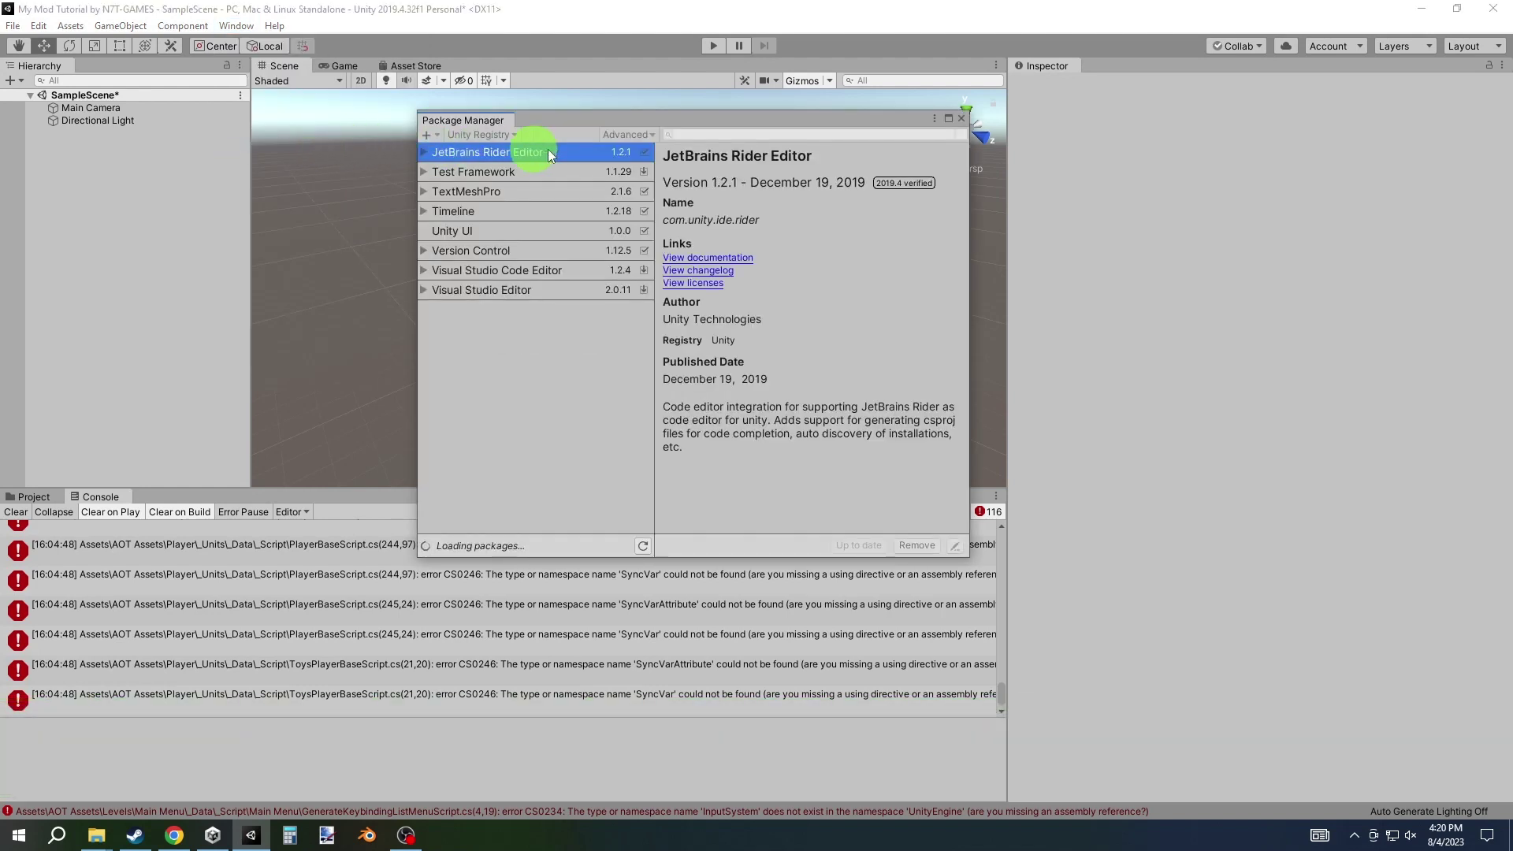
click(698, 136)
click(698, 135)
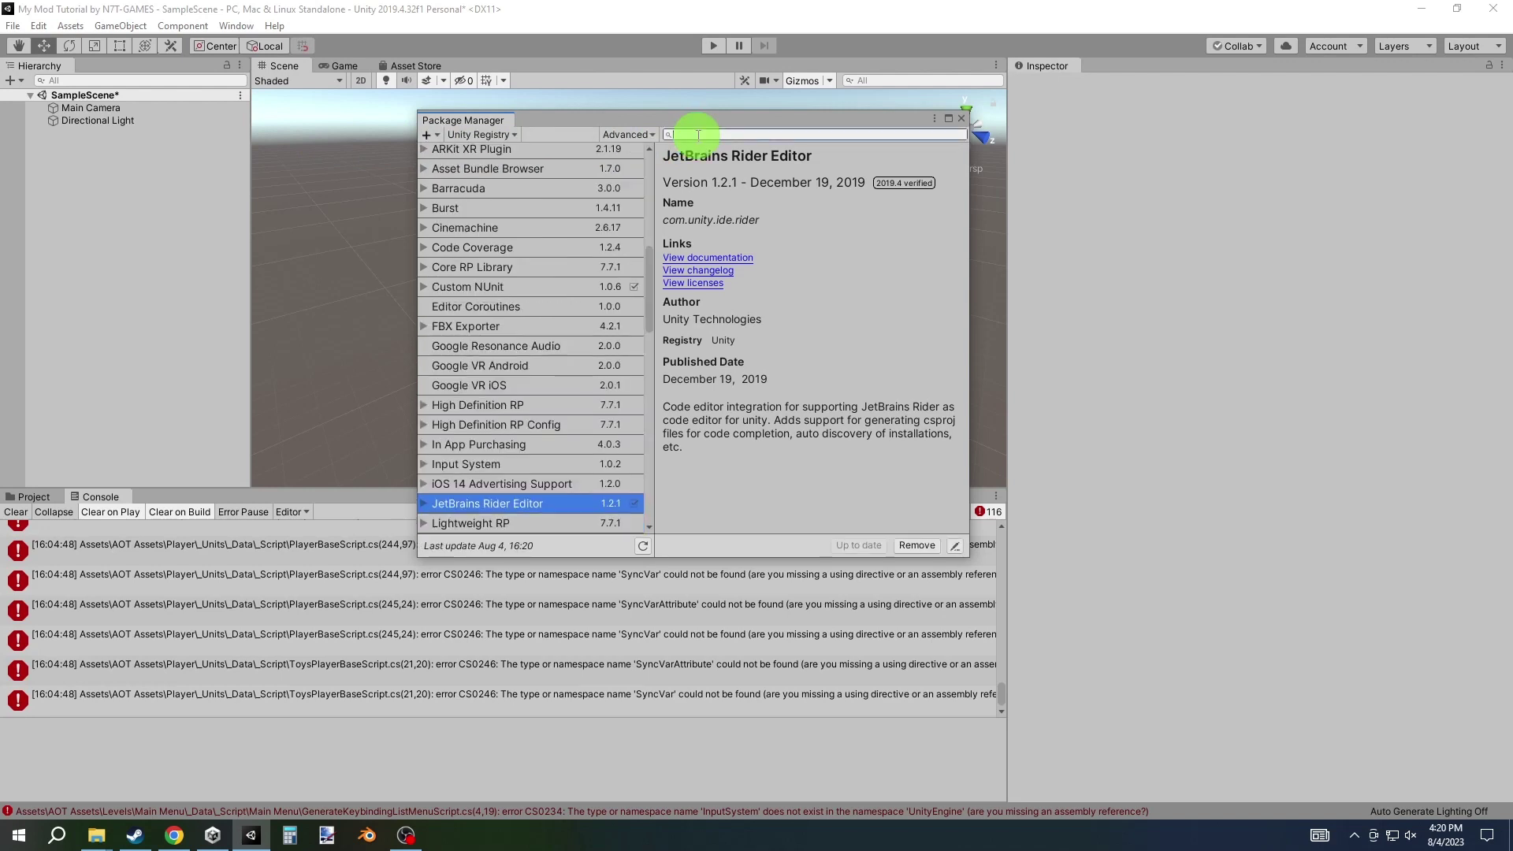
text(input)
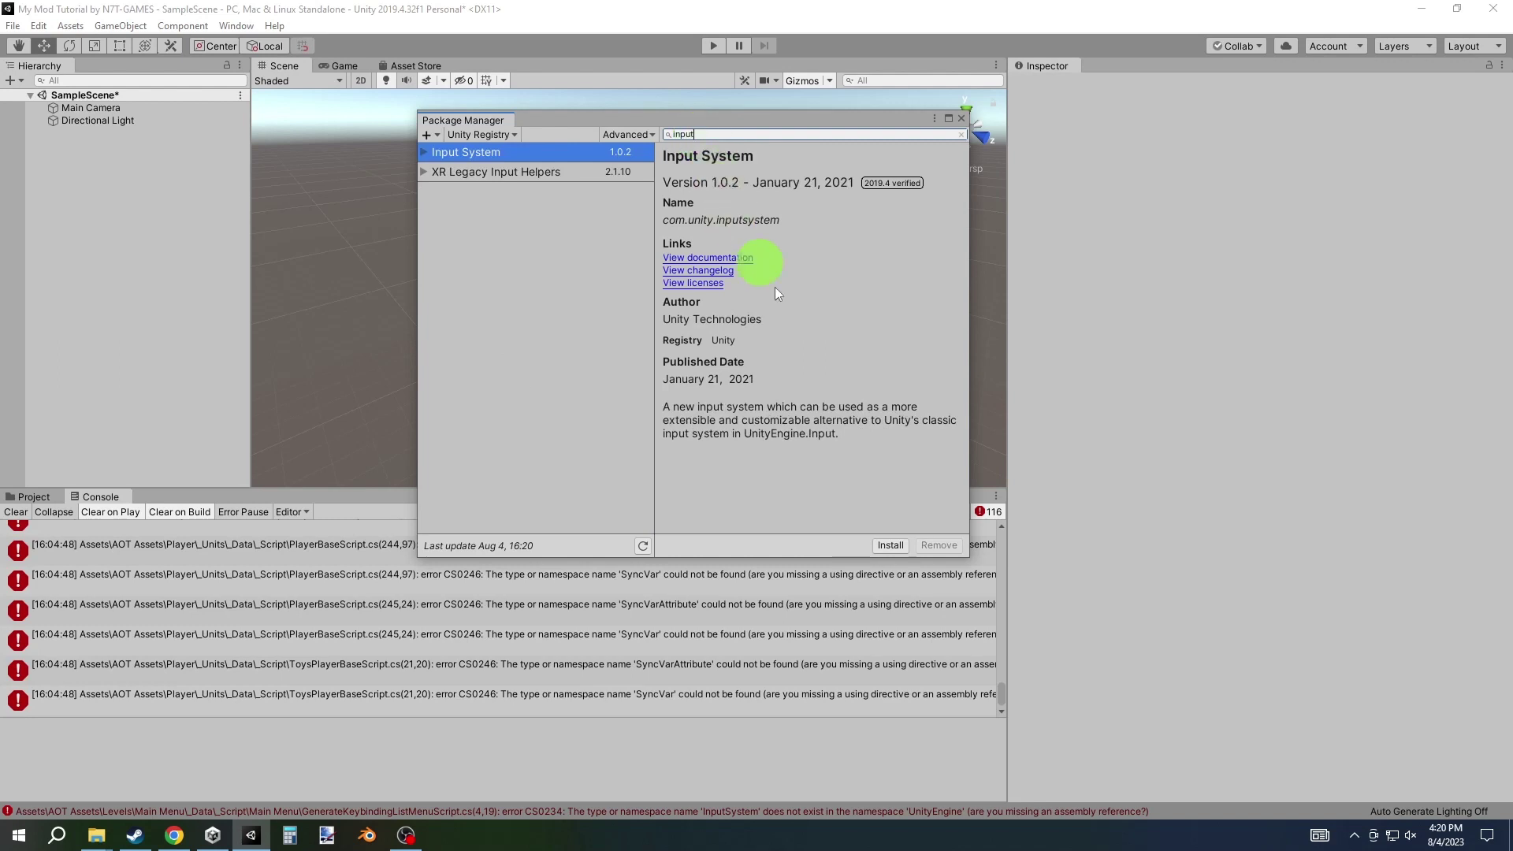
click(885, 546)
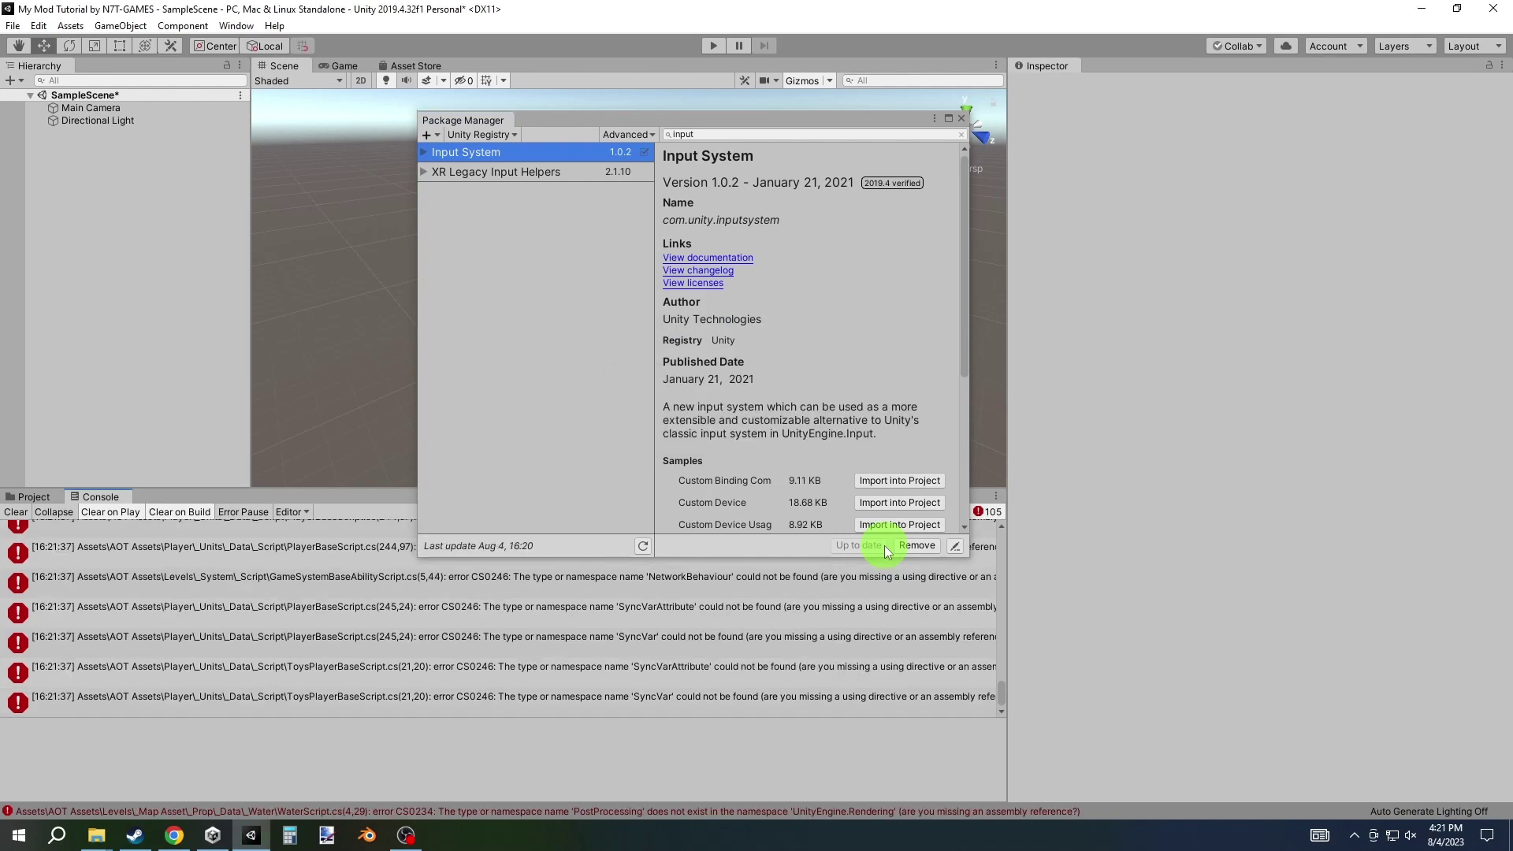
click(720, 135)
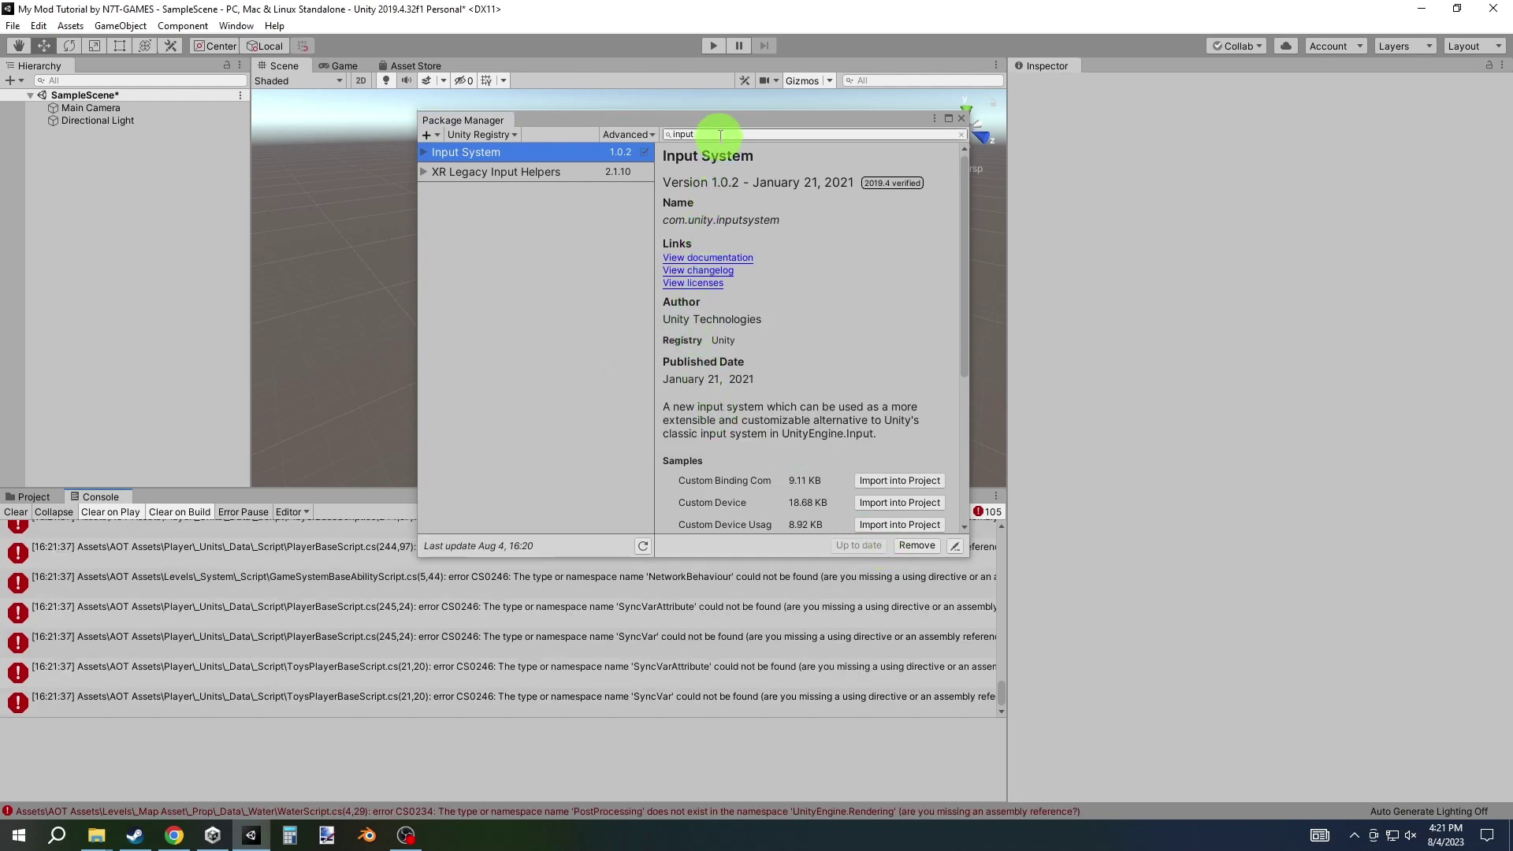
- Search 'multip' and install Multiplayer HLAPI 1.0.8, cutting the Console to 5 errors
text(multip)
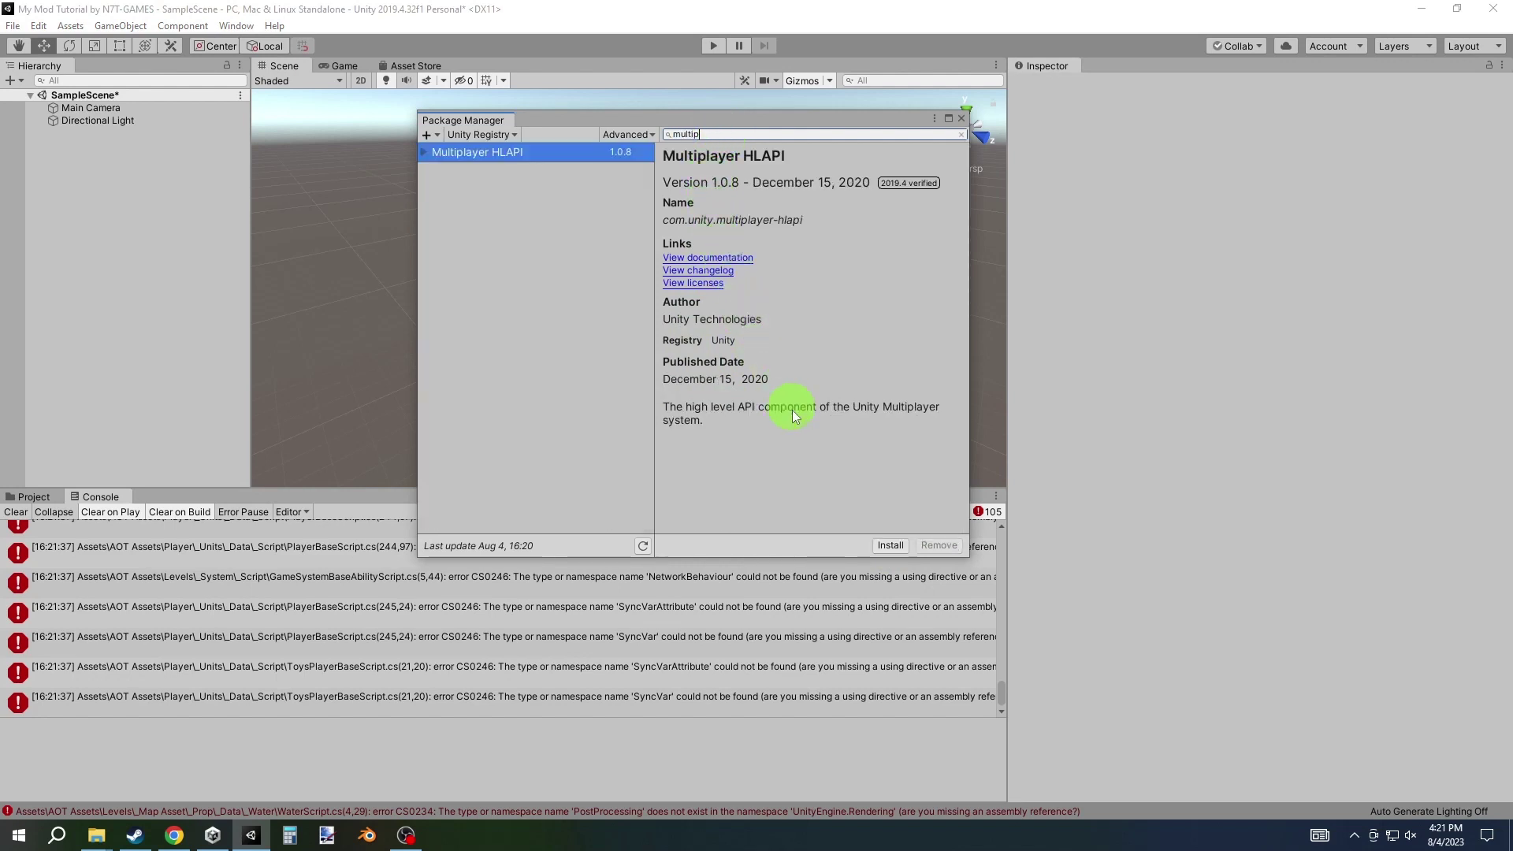
click(887, 545)
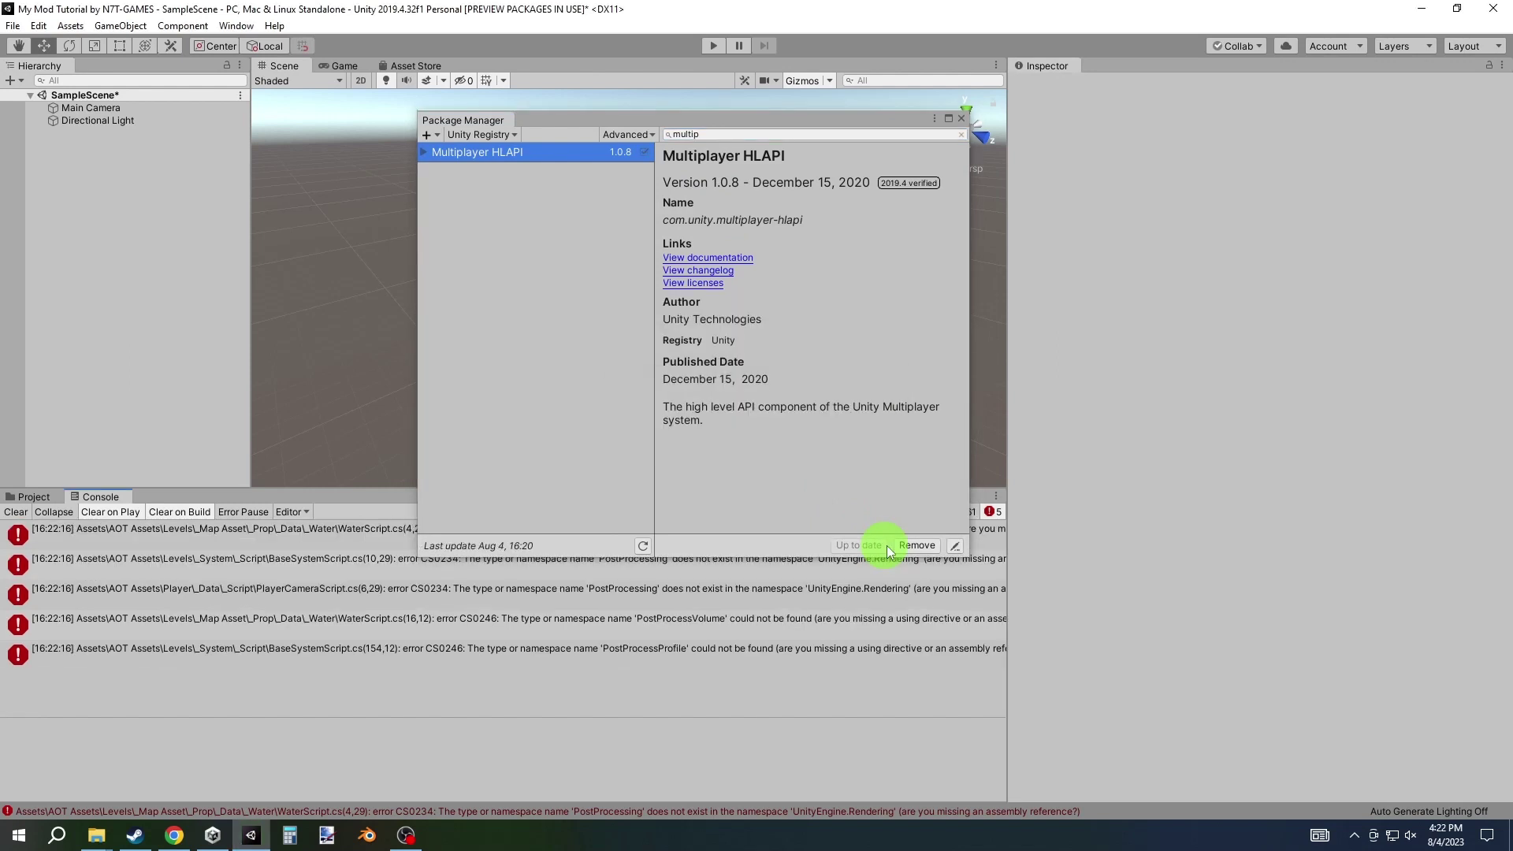
click(718, 134)
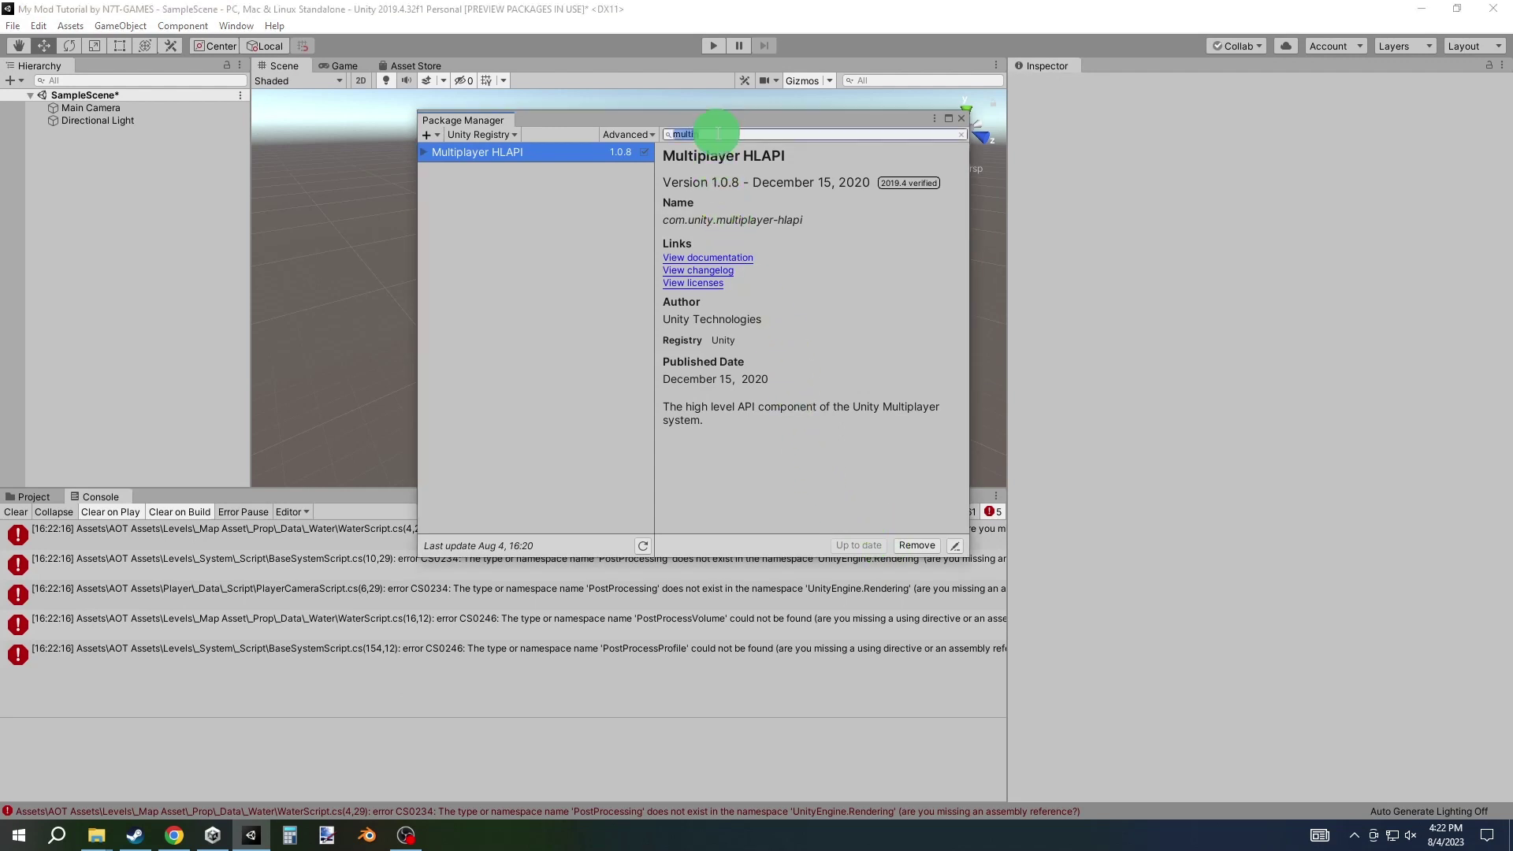
- Install Post Processing 3.1.1, accept enabling the input backends, and restart without saving the scene
text(post)
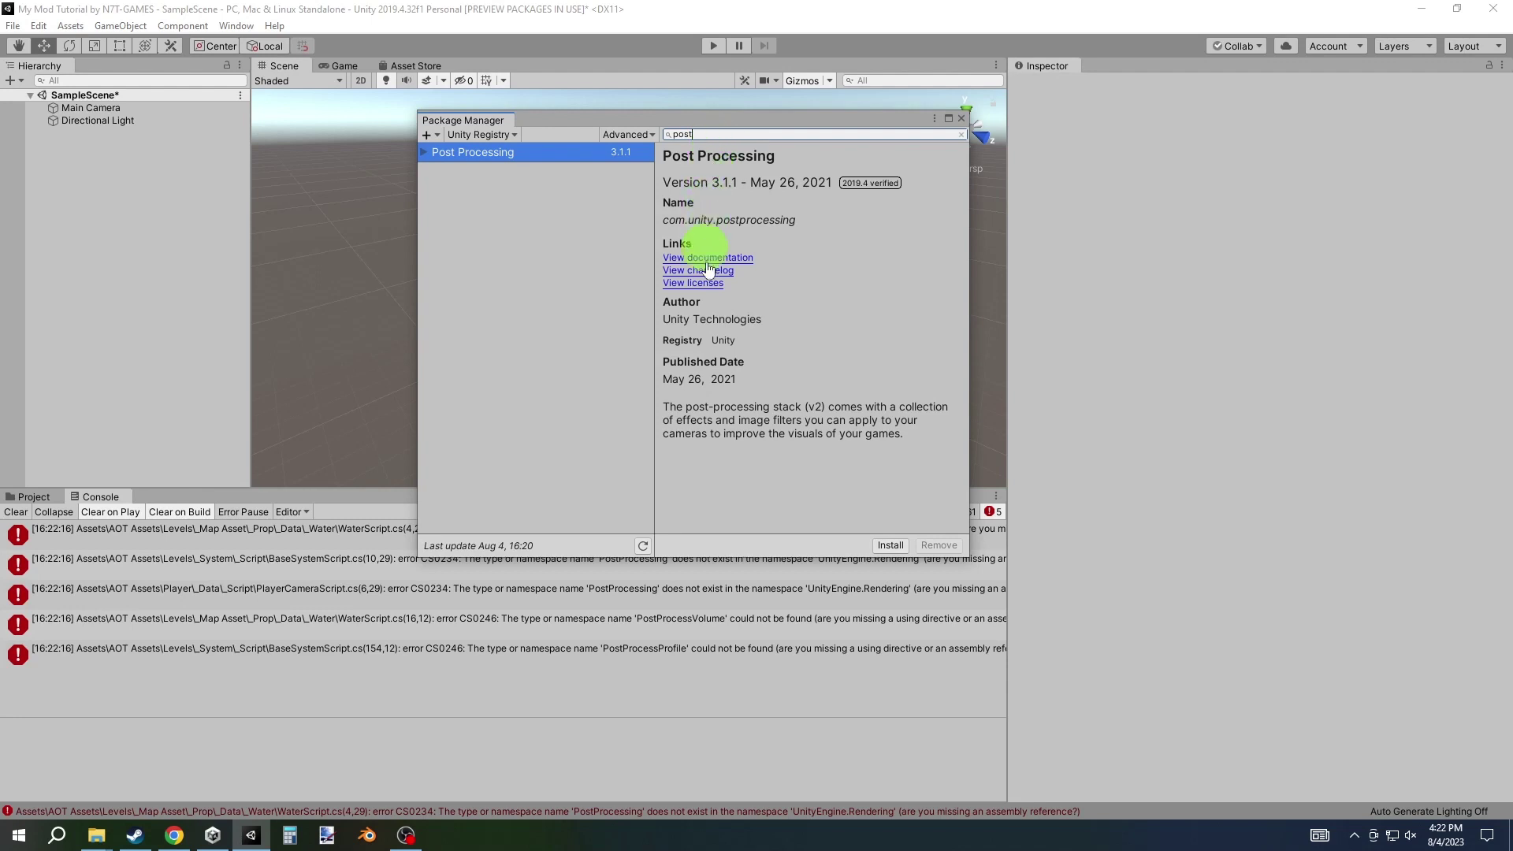
click(882, 543)
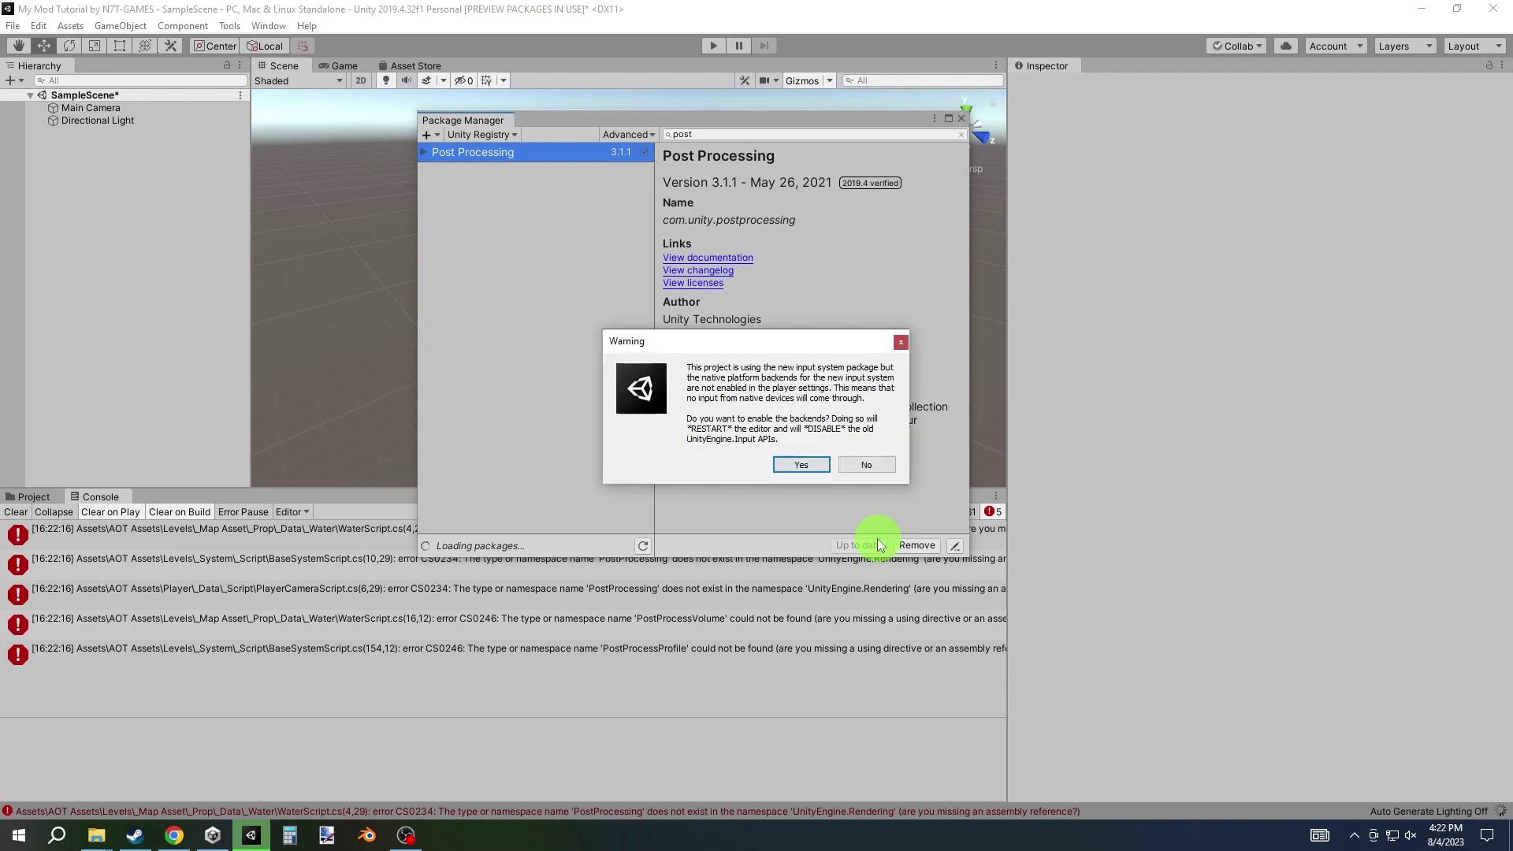
click(796, 464)
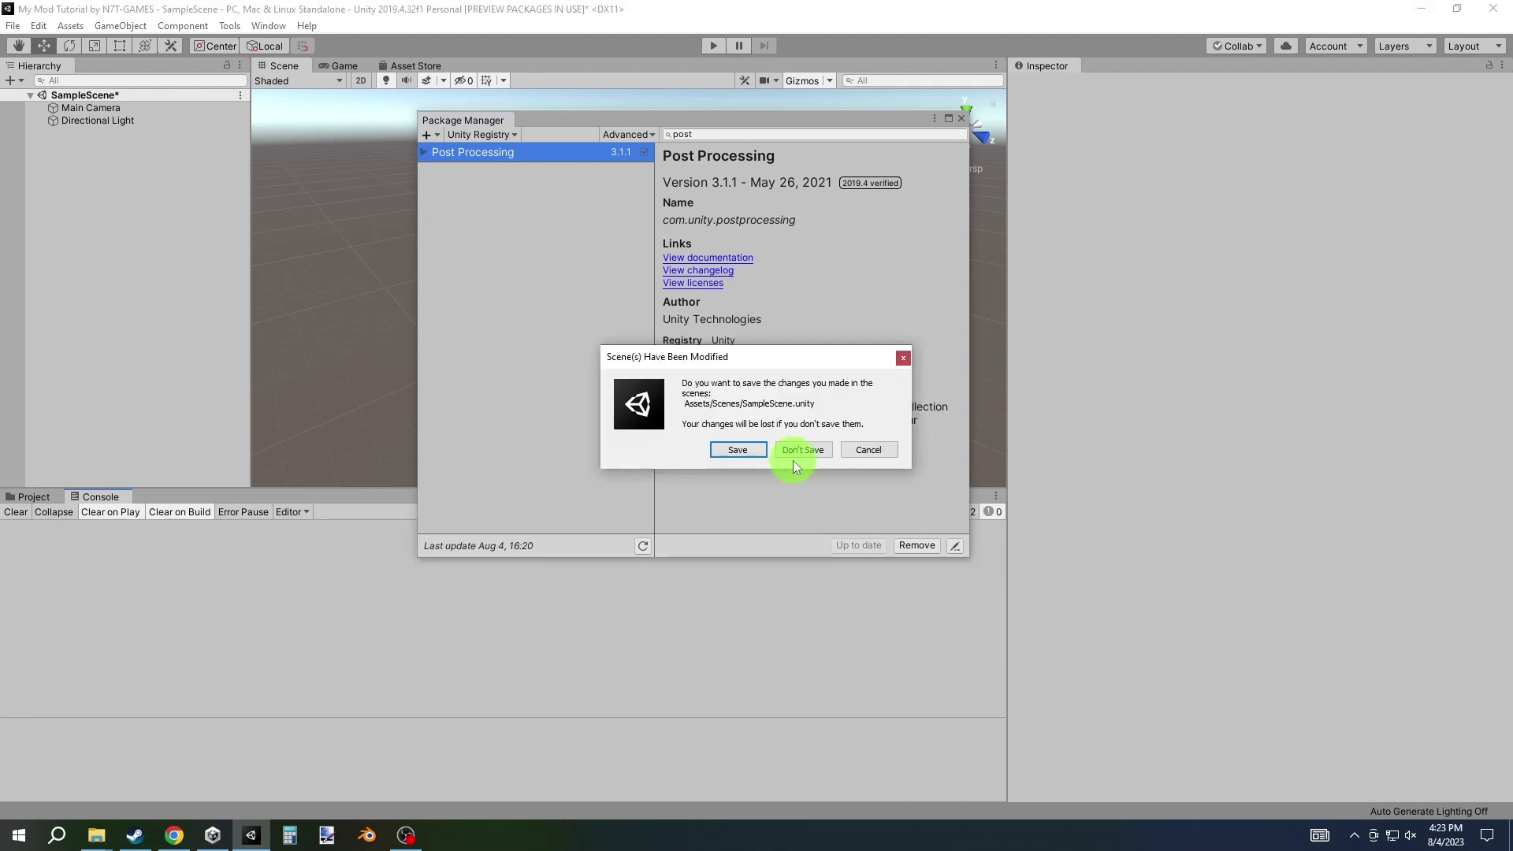
click(798, 452)
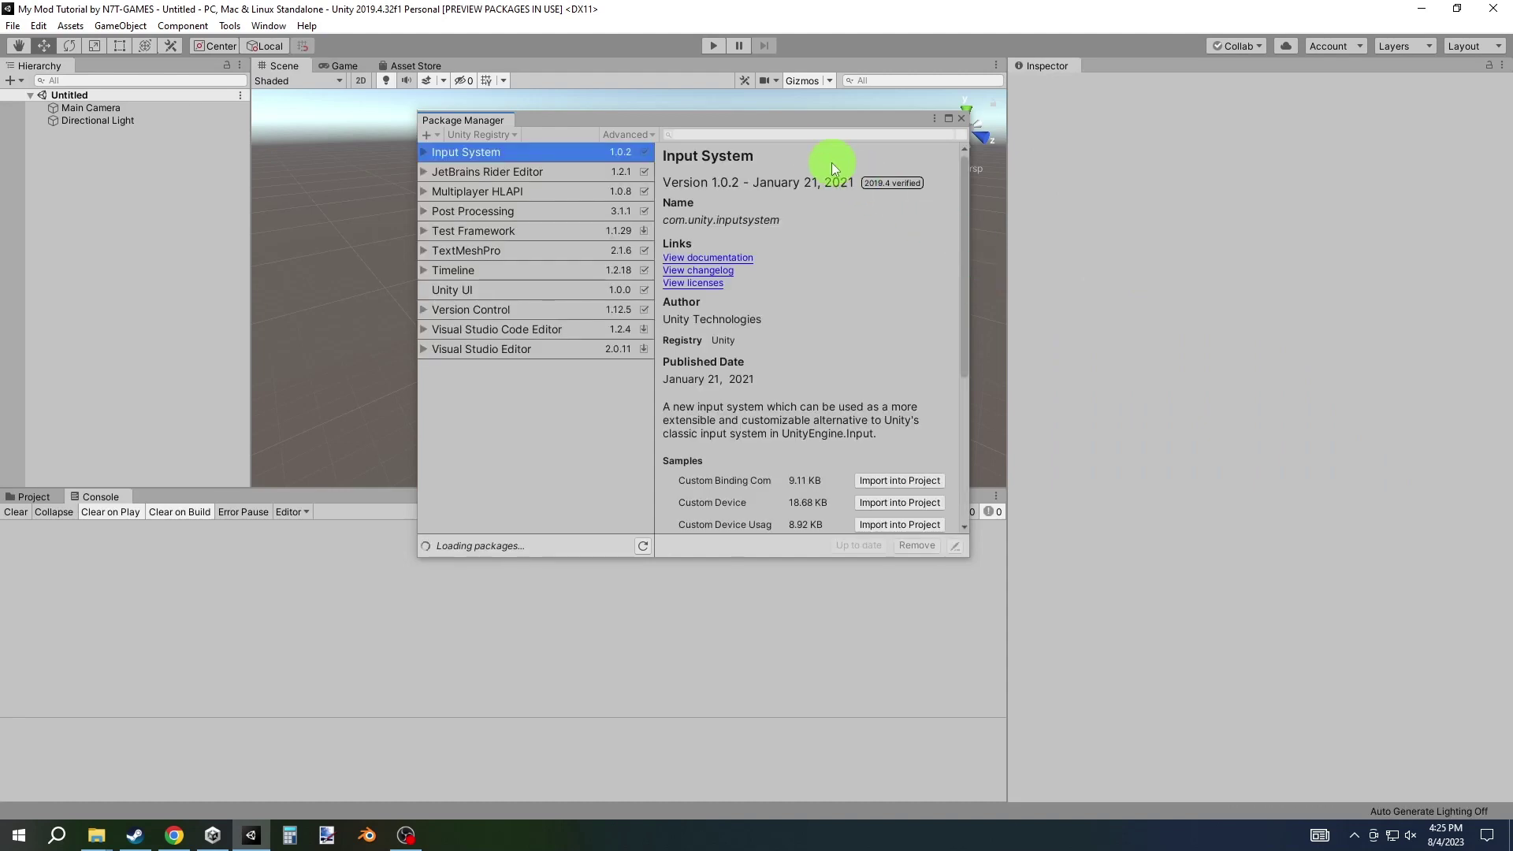
- Search 'fbx', install FBX Exporter 4.2.1, and close Package Manager
click(724, 134)
text(fbx)
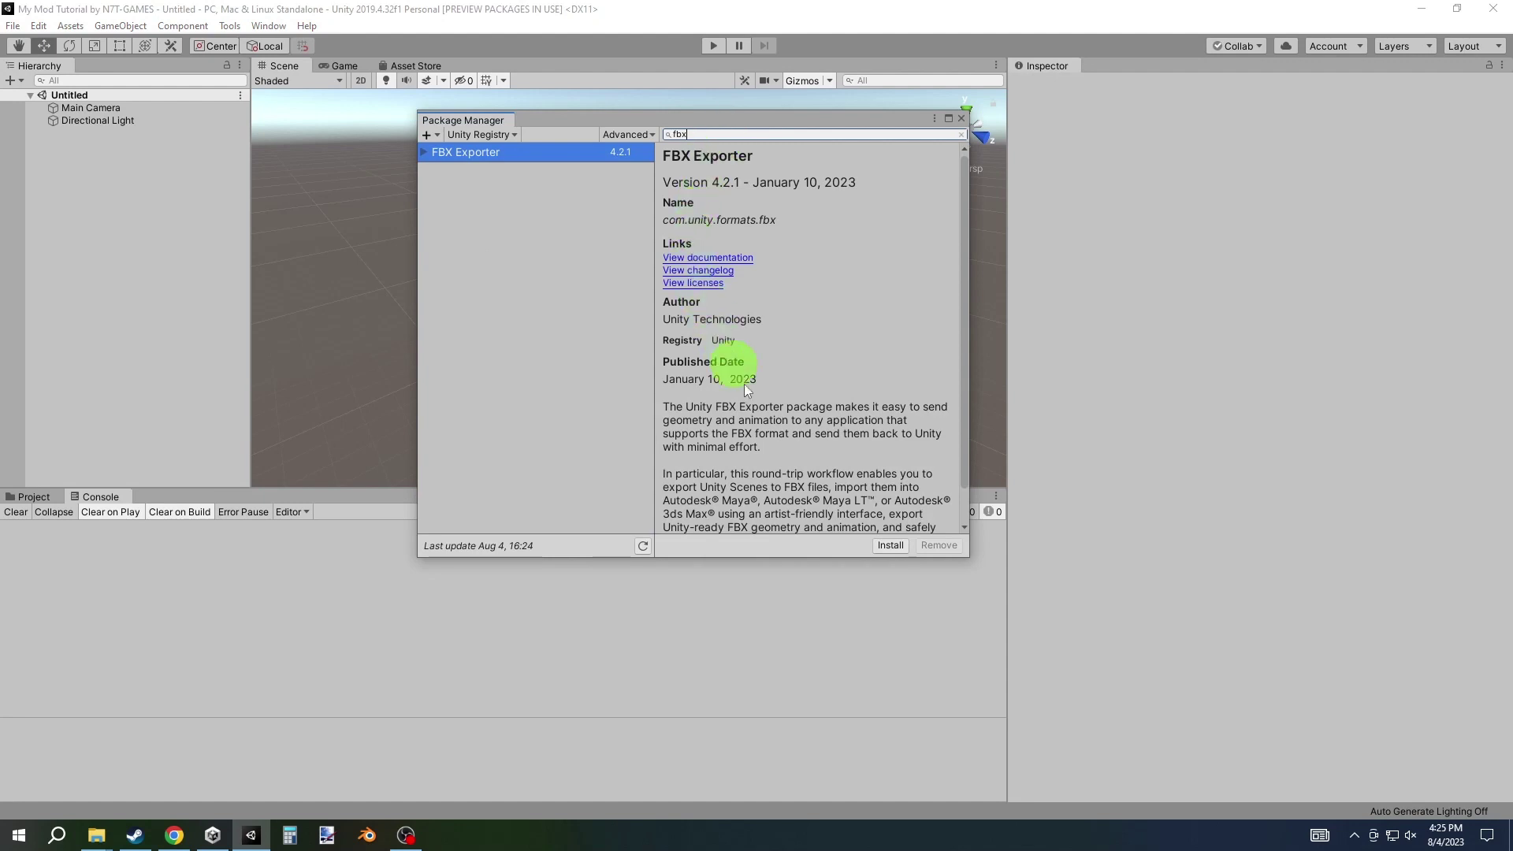
click(886, 549)
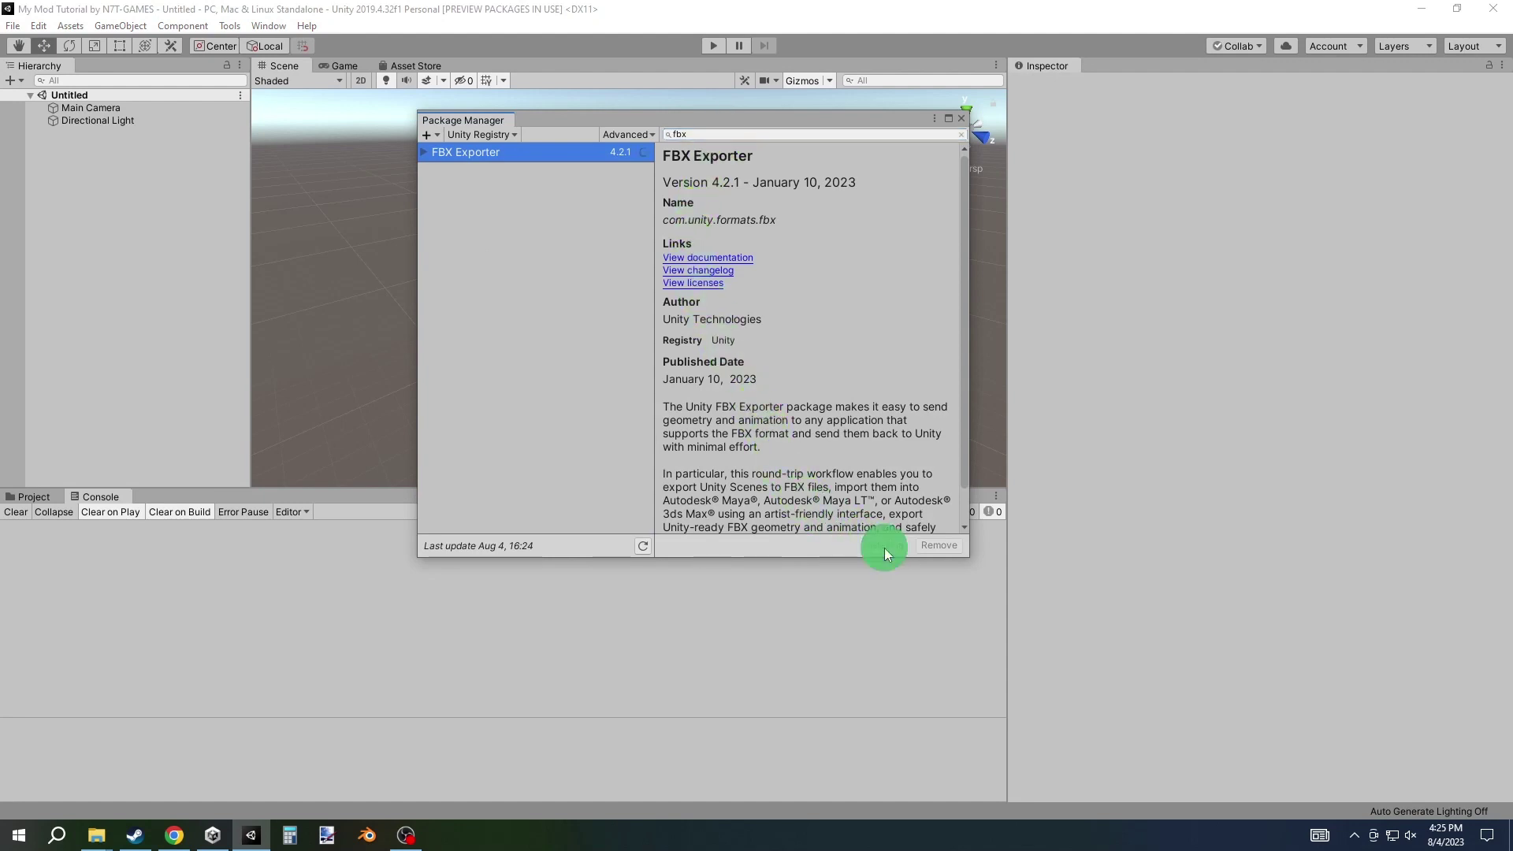
click(884, 549)
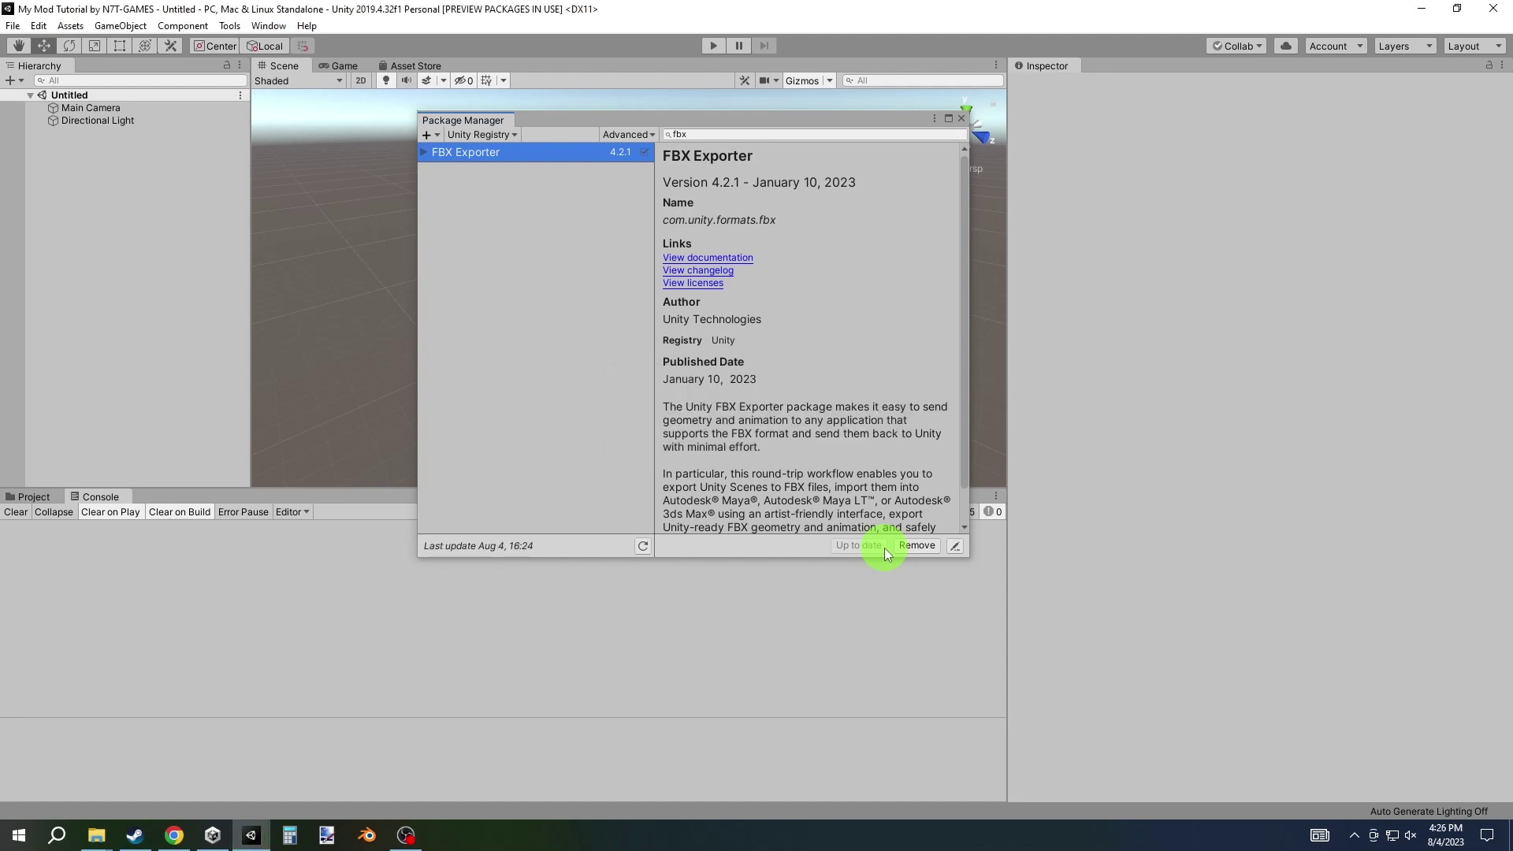
click(962, 119)
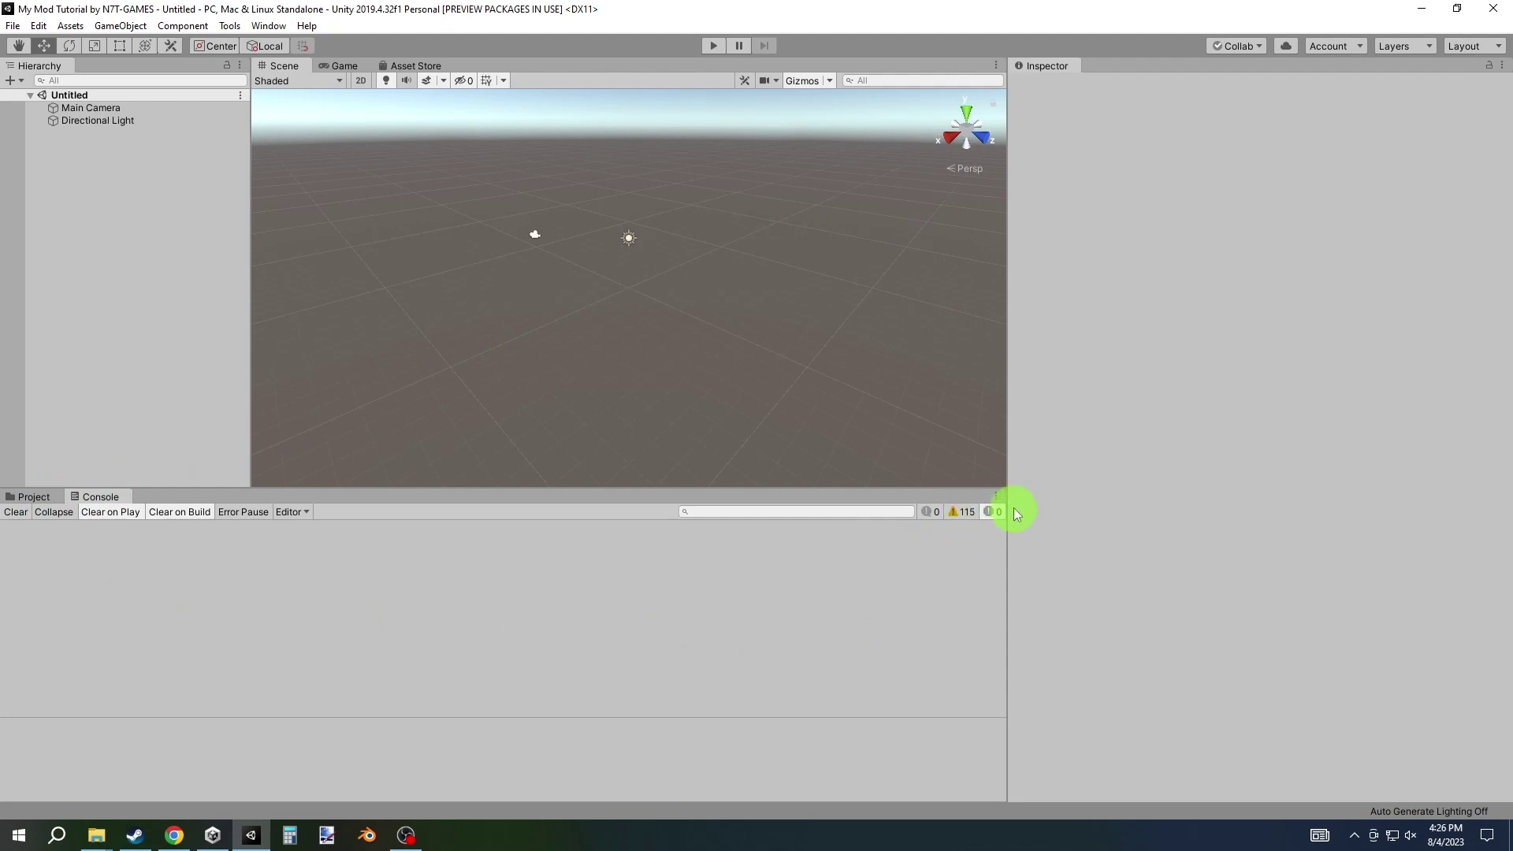
- Search the Project assets for 'mod builde' and open the BUILDER MOD scene
click(32, 498)
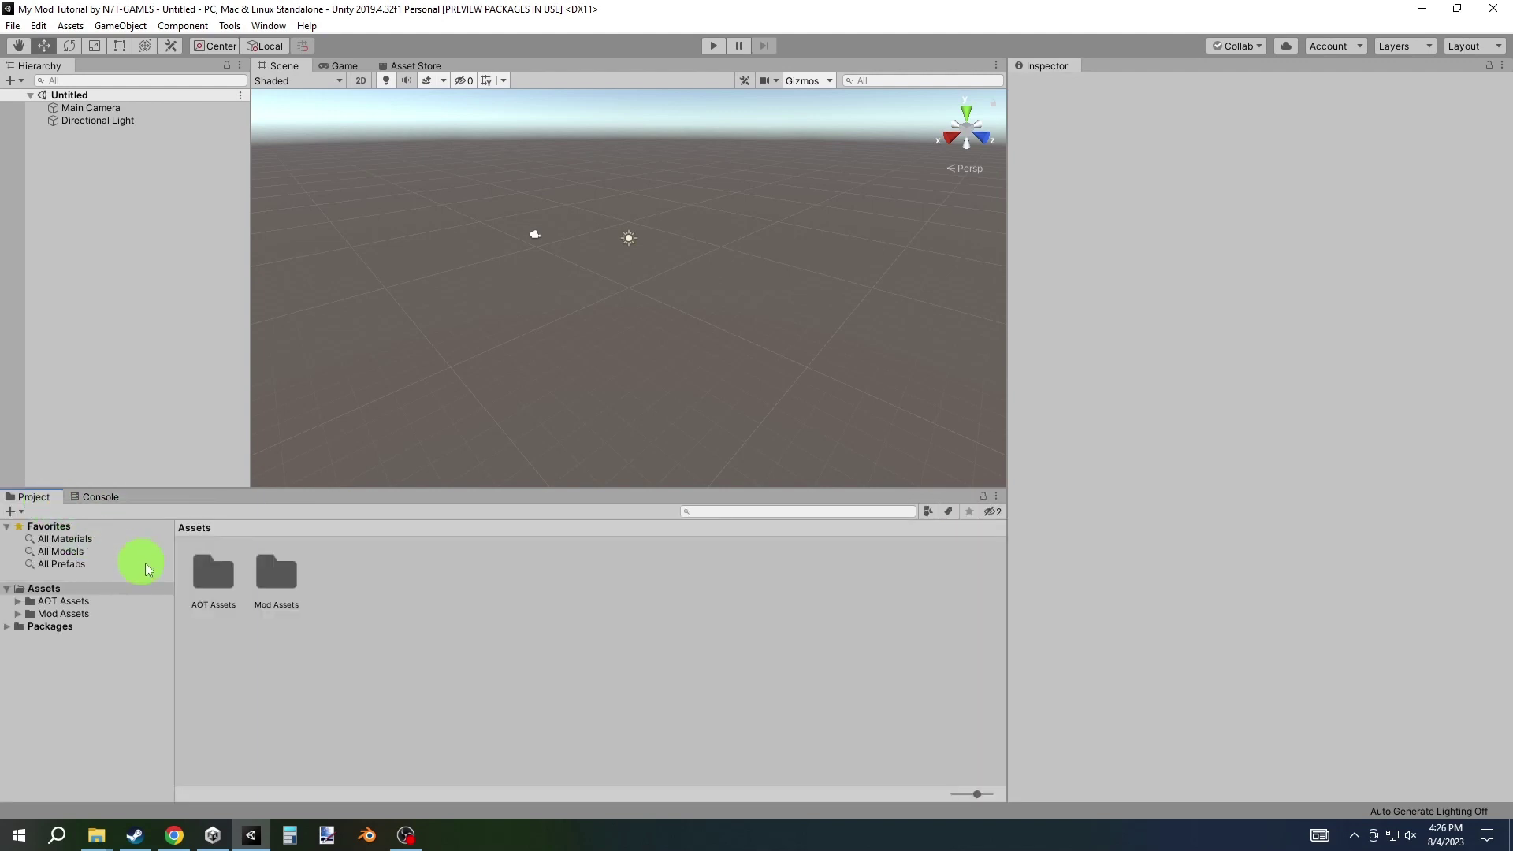
click(730, 510)
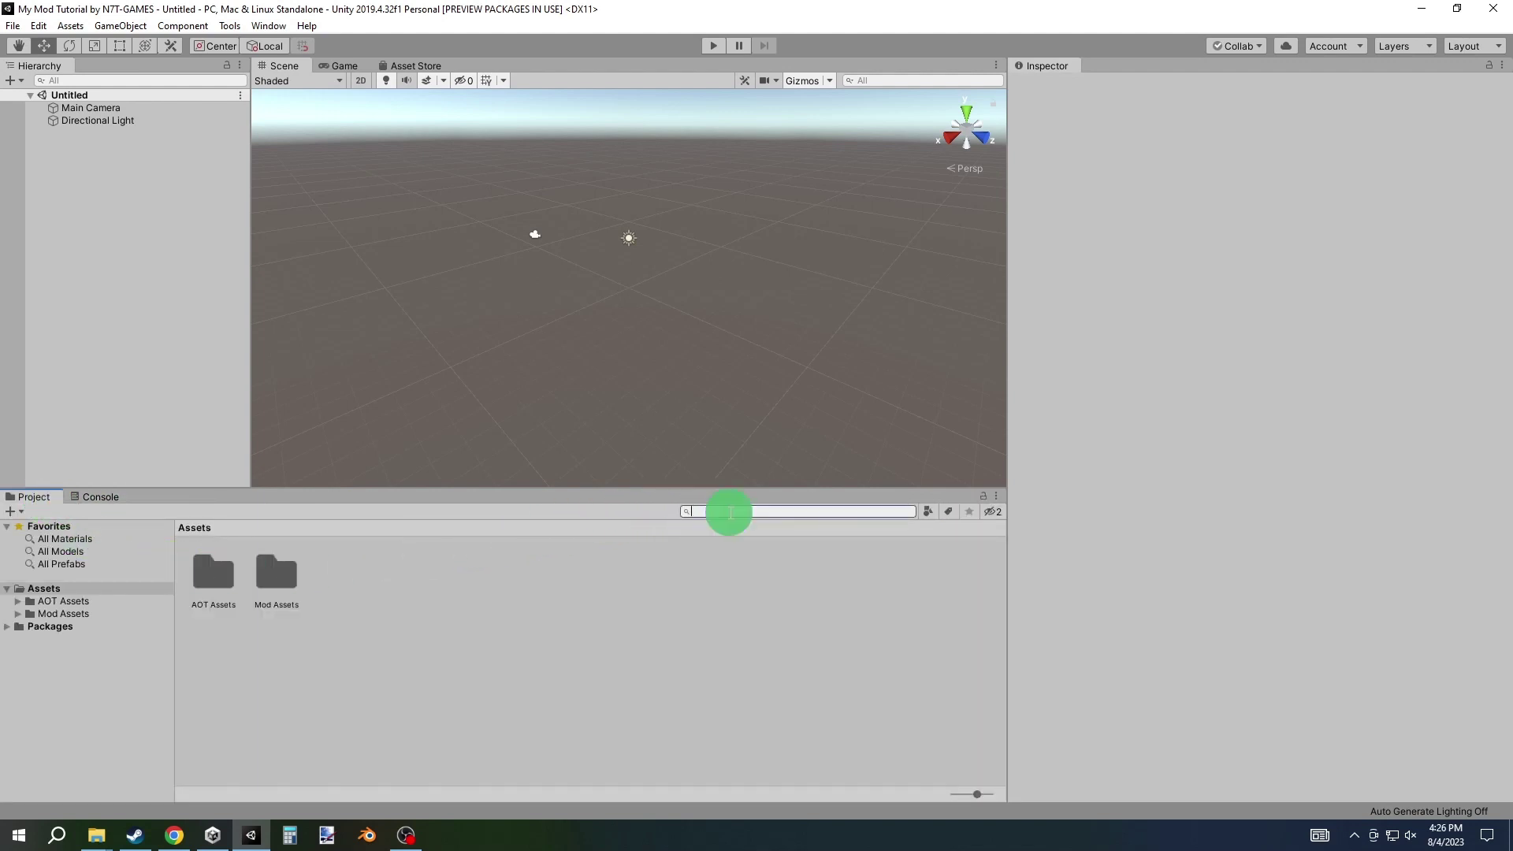
text(mod b)
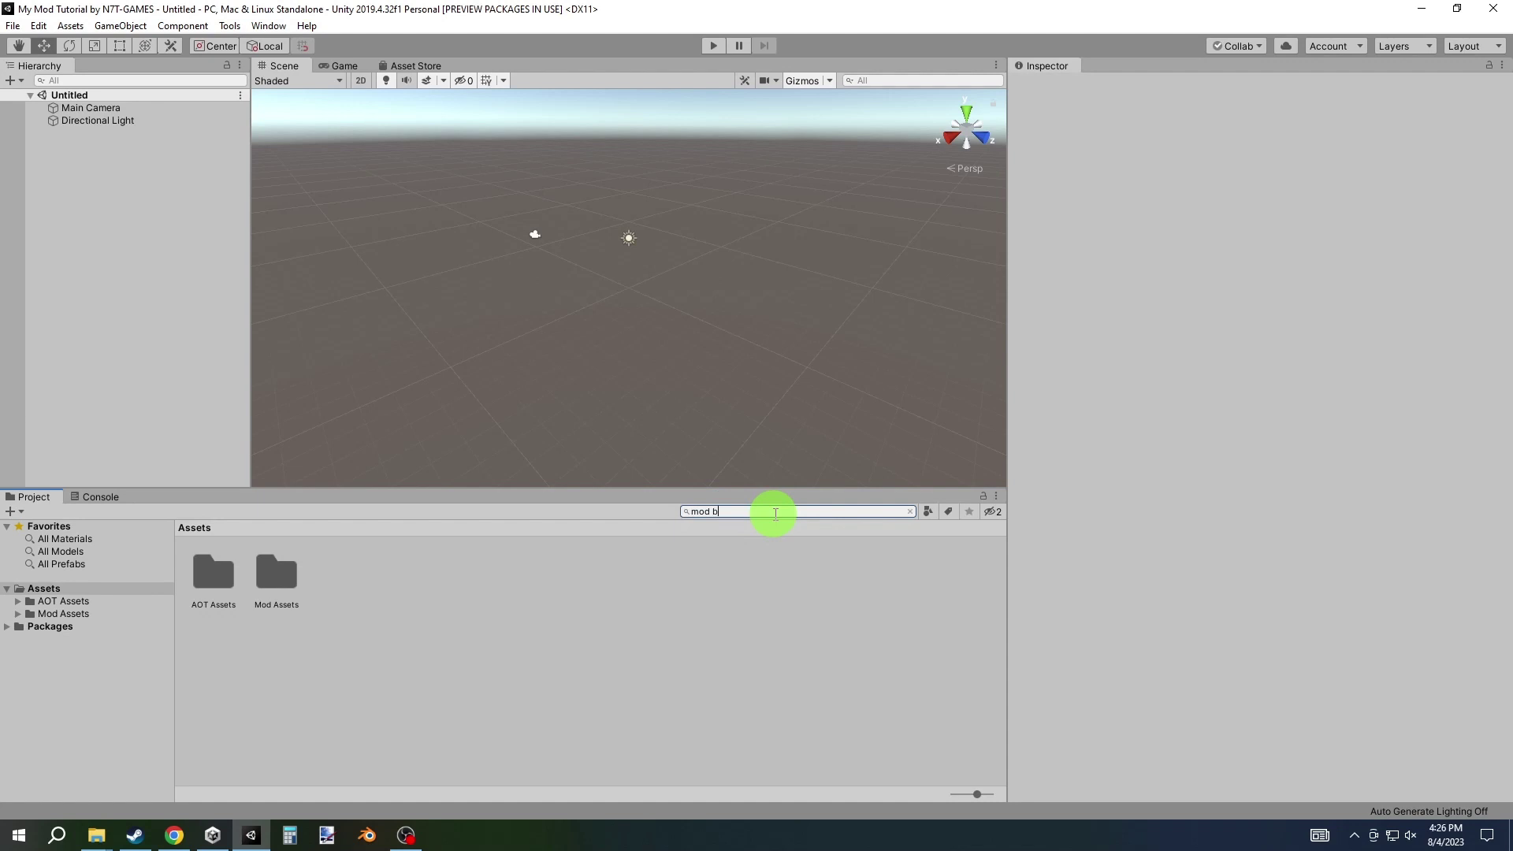
text(uilder)
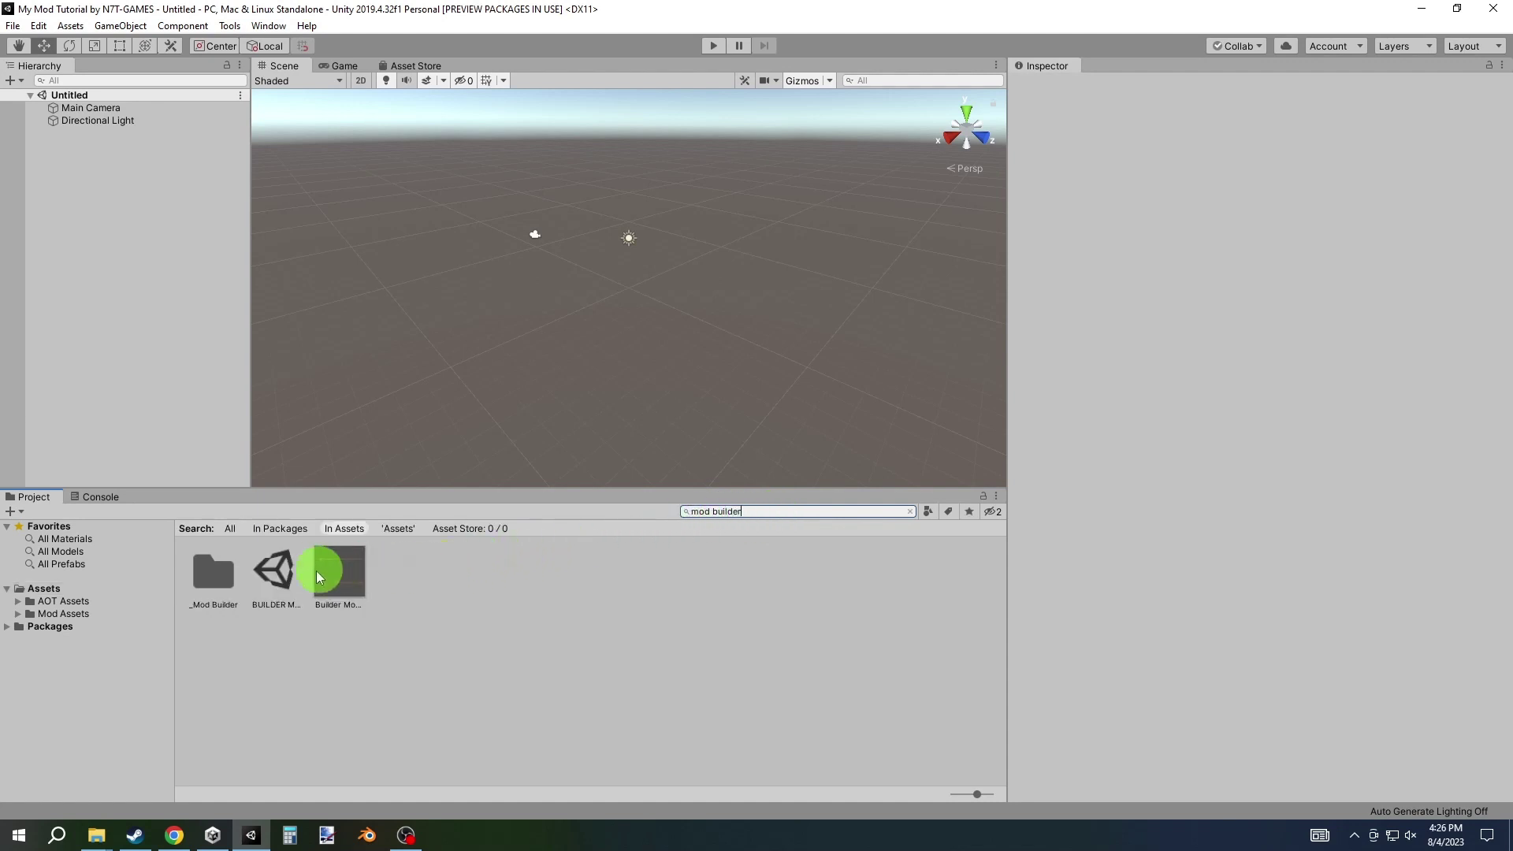
click(293, 582)
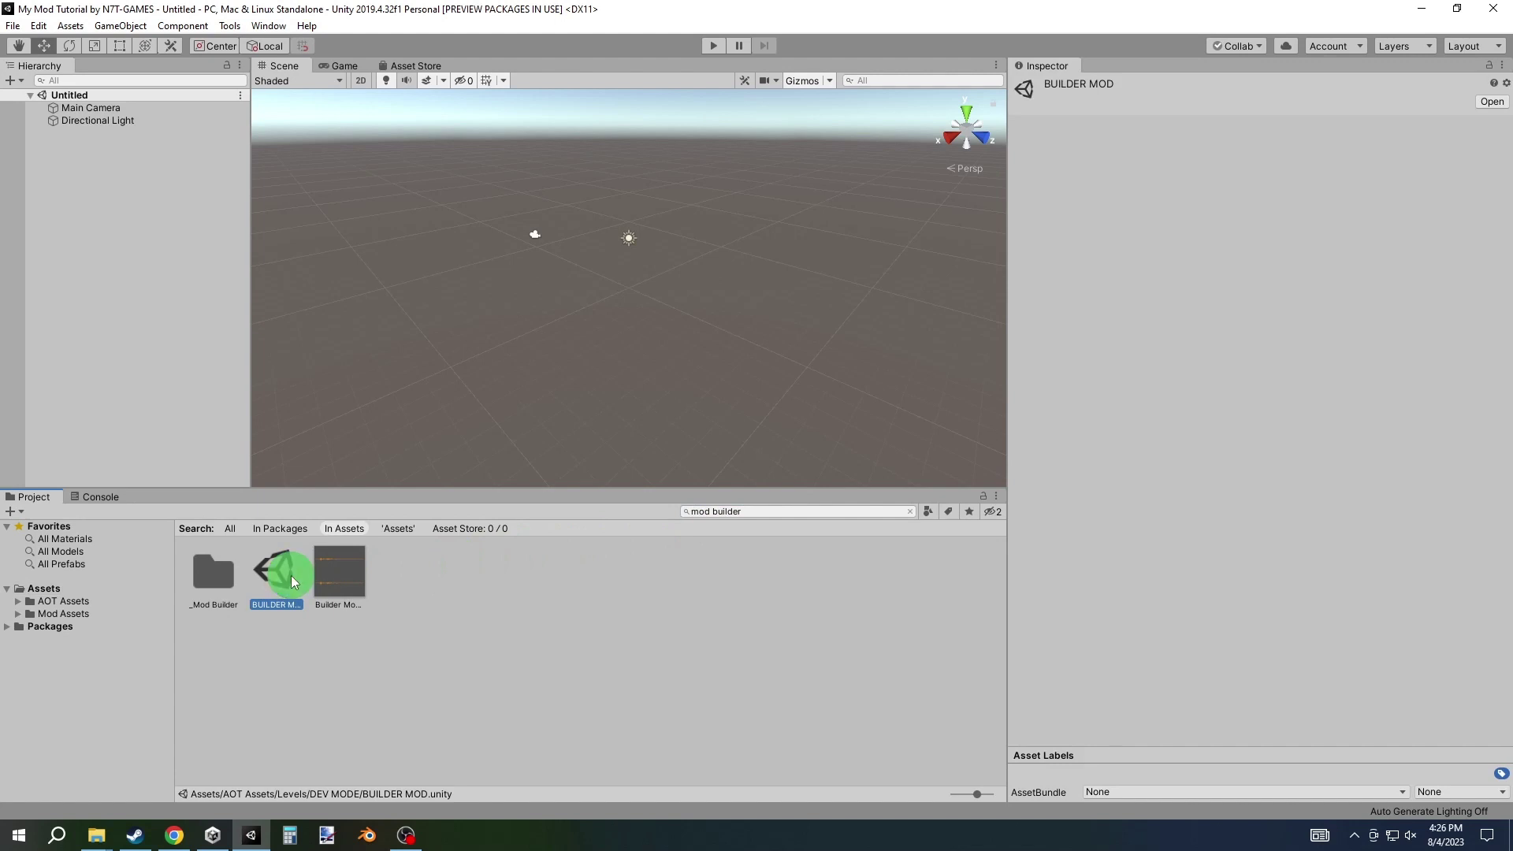
double_click(290, 575)
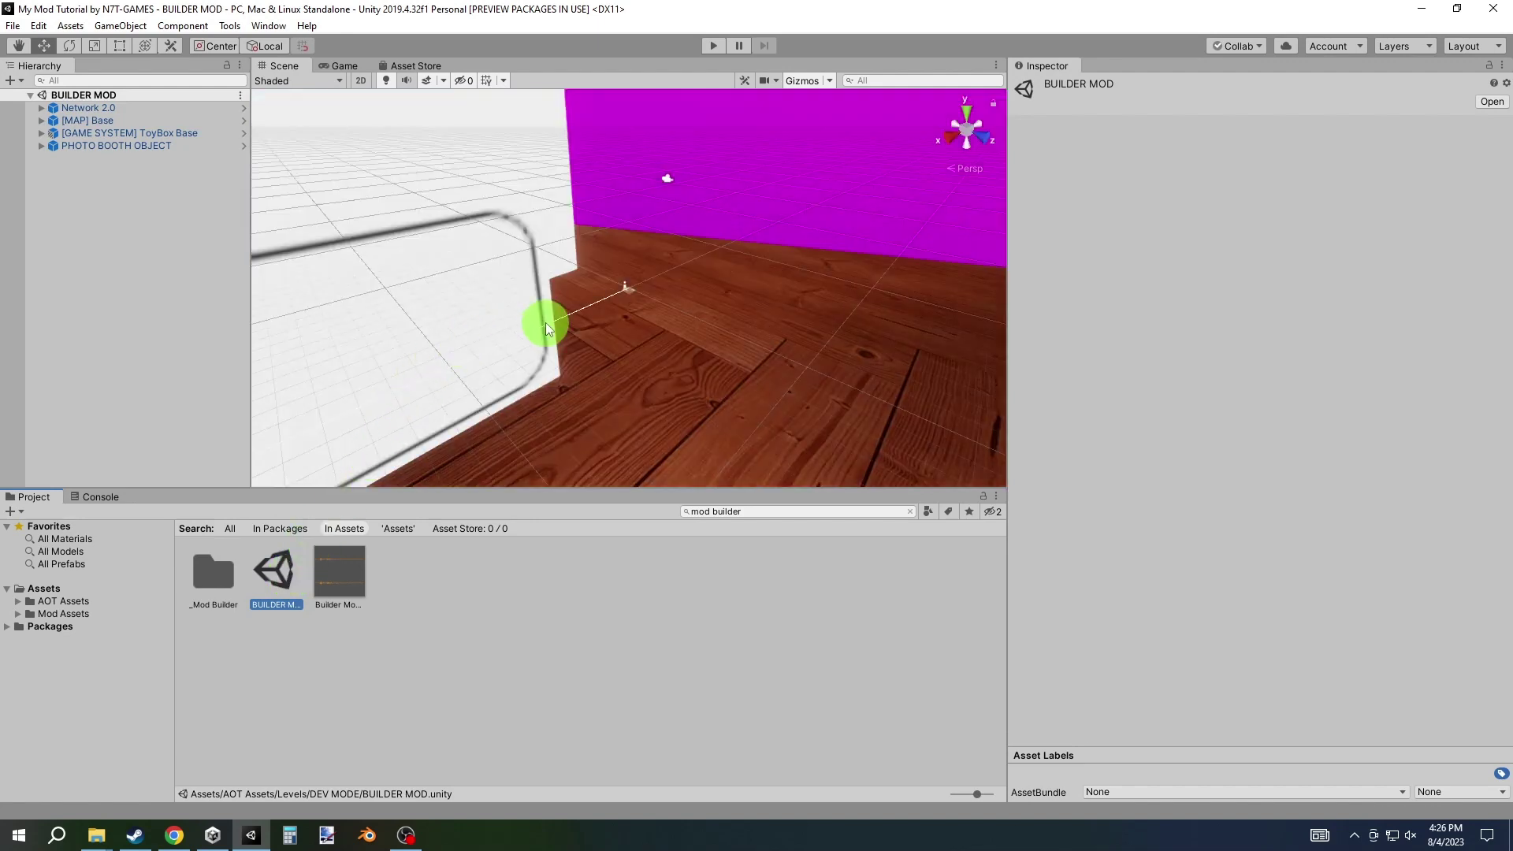
- Zoom and turn the Scene view to look over the bedroom level's starry walls and floor
scroll(569, 320, down, 2)
scroll(569, 320, down, 2)
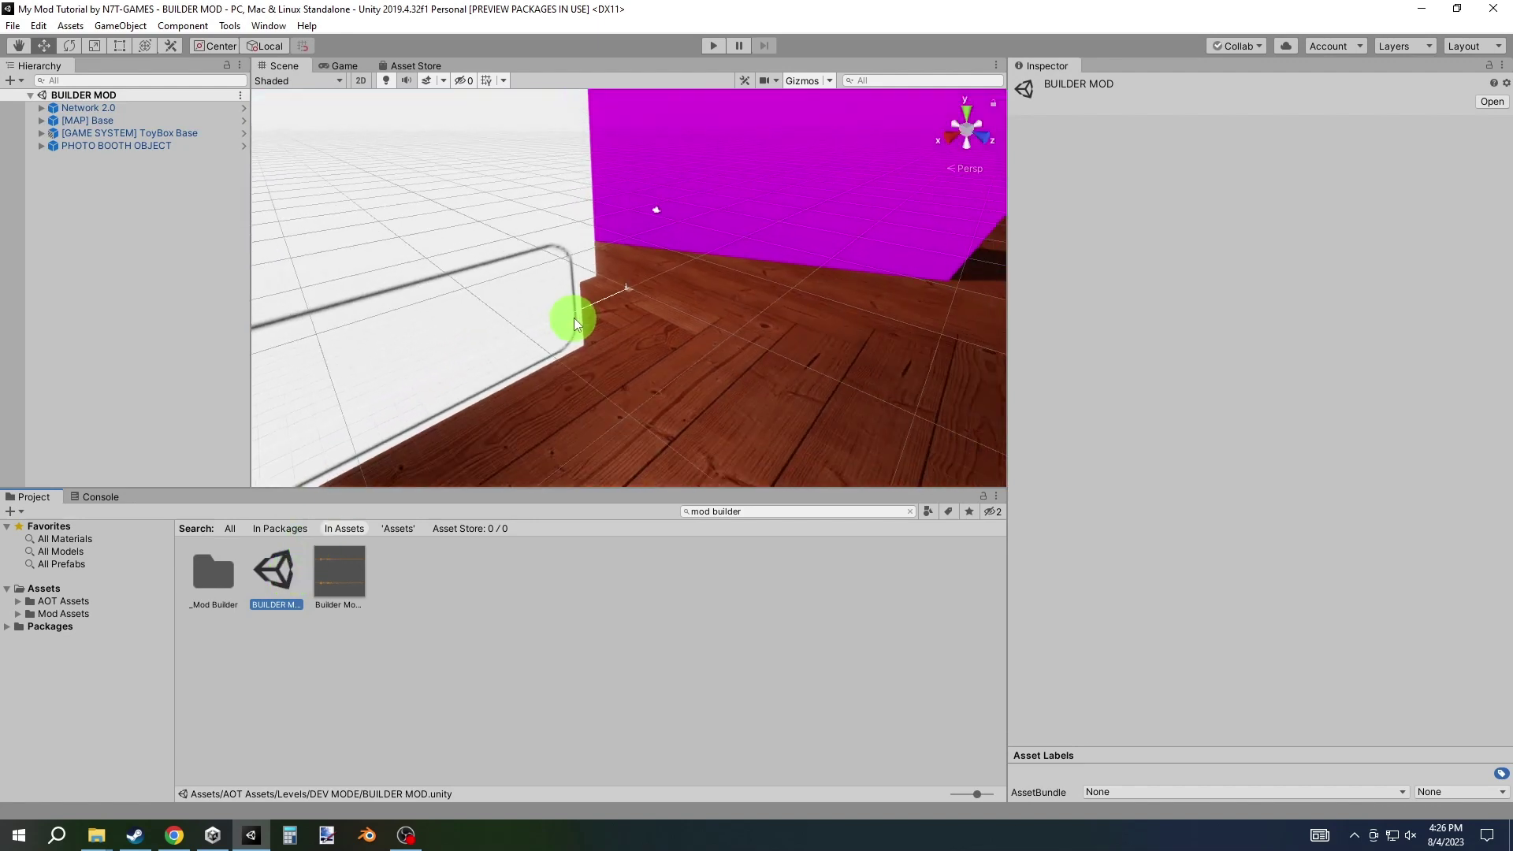
scroll(573, 318, down, 2)
scroll(575, 318, down, 2)
scroll(575, 319, down, 2)
mouse_move(575, 318)
right_down()
mouse_move(792, 296)
mouse_move(659, 315)
mouse_move(747, 314)
right_up()
right_drag(641, 313, 494, 294)
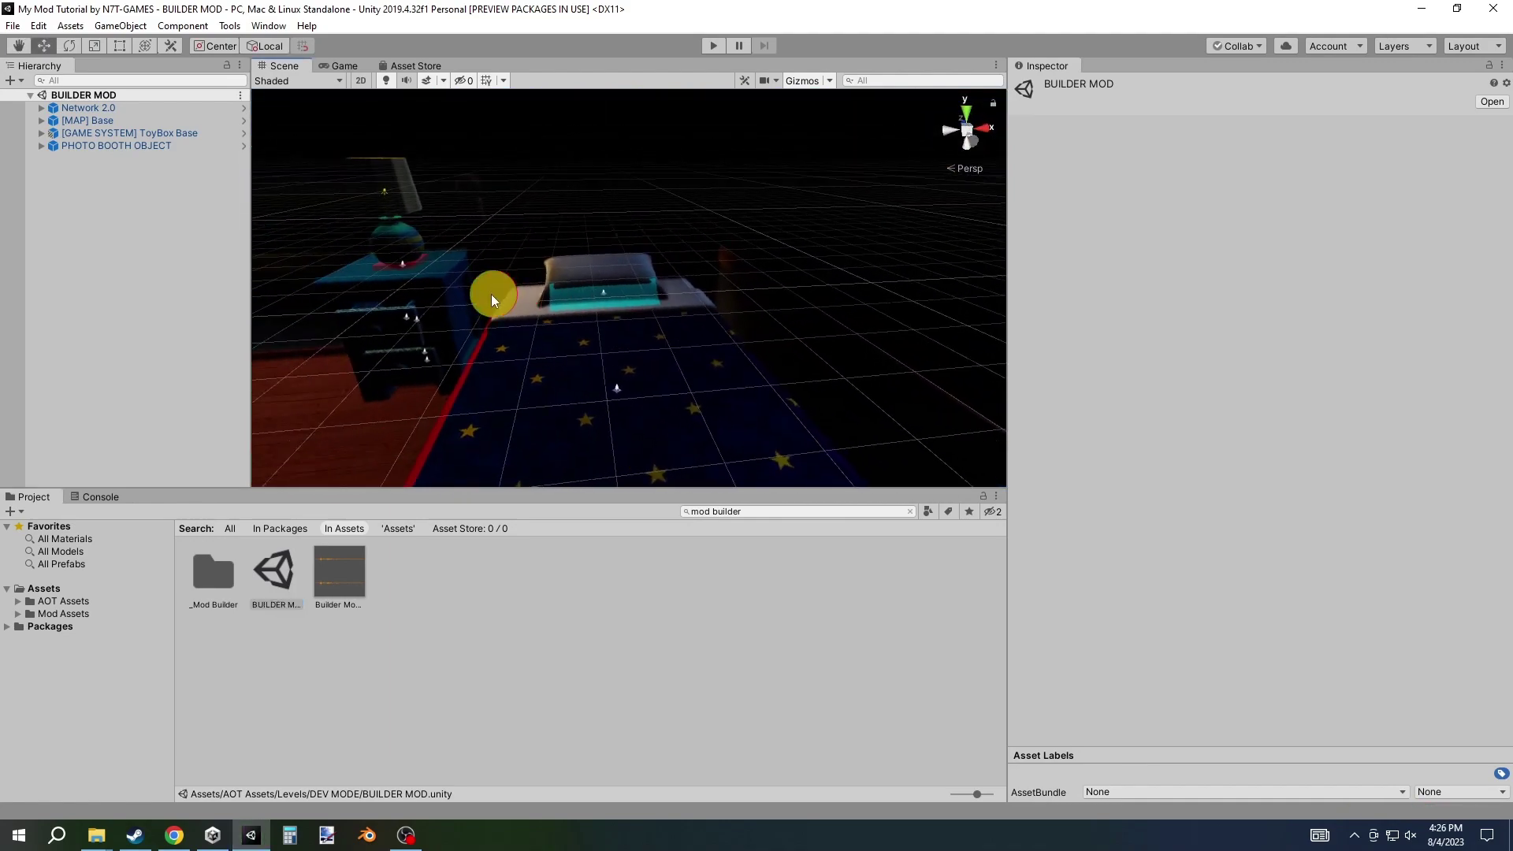
mouse_move(494, 294)
middle_down()
mouse_move(664, 251)
mouse_move(758, 245)
middle_up()
scroll(758, 246, down, 5)
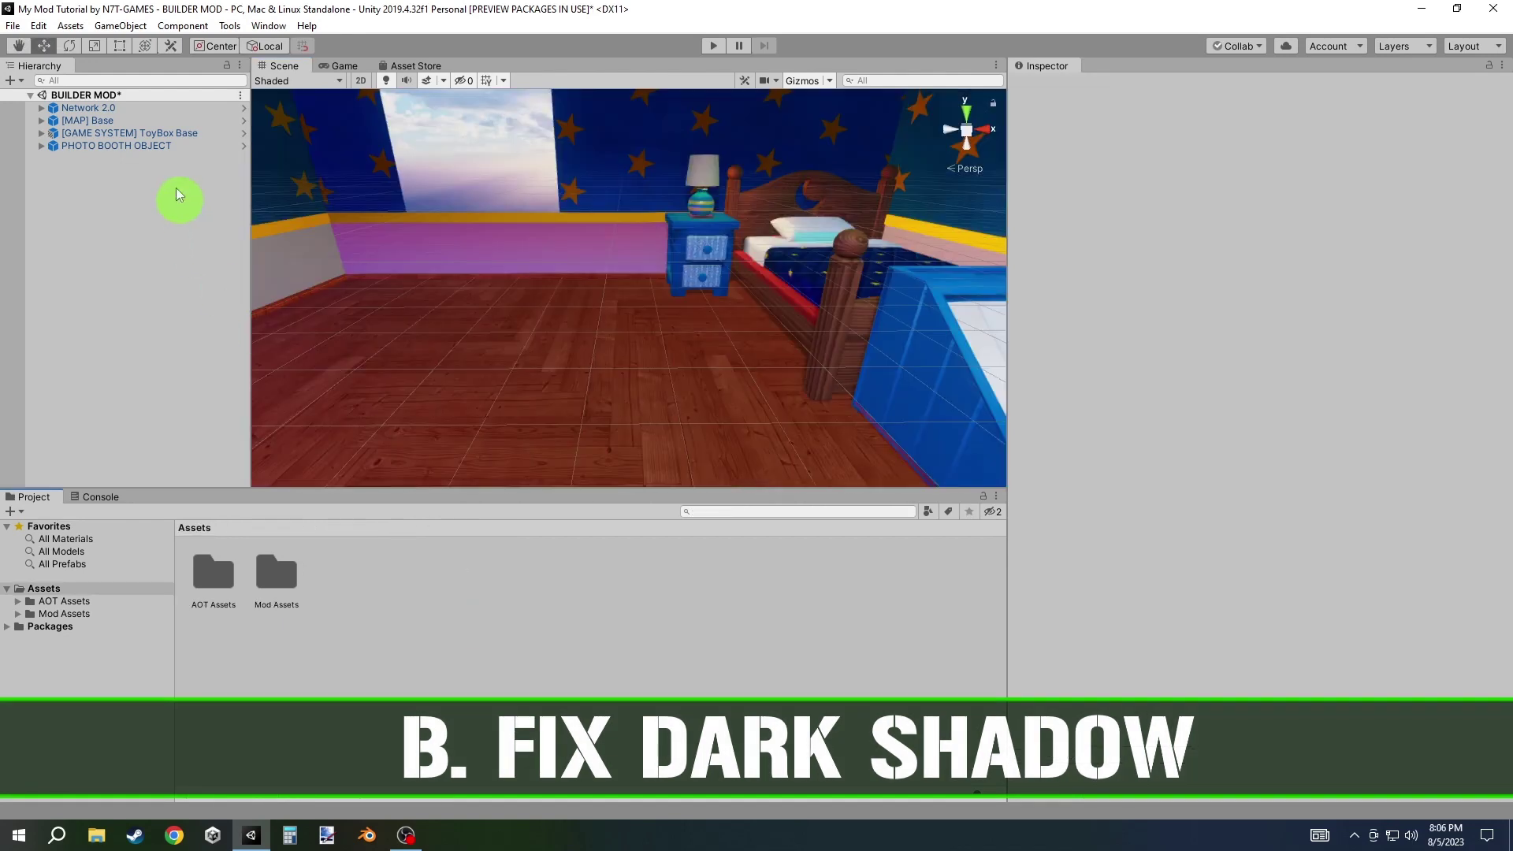
- Through Build Settings, set the Player Color Space to Linear, then close both windows
click(12, 25)
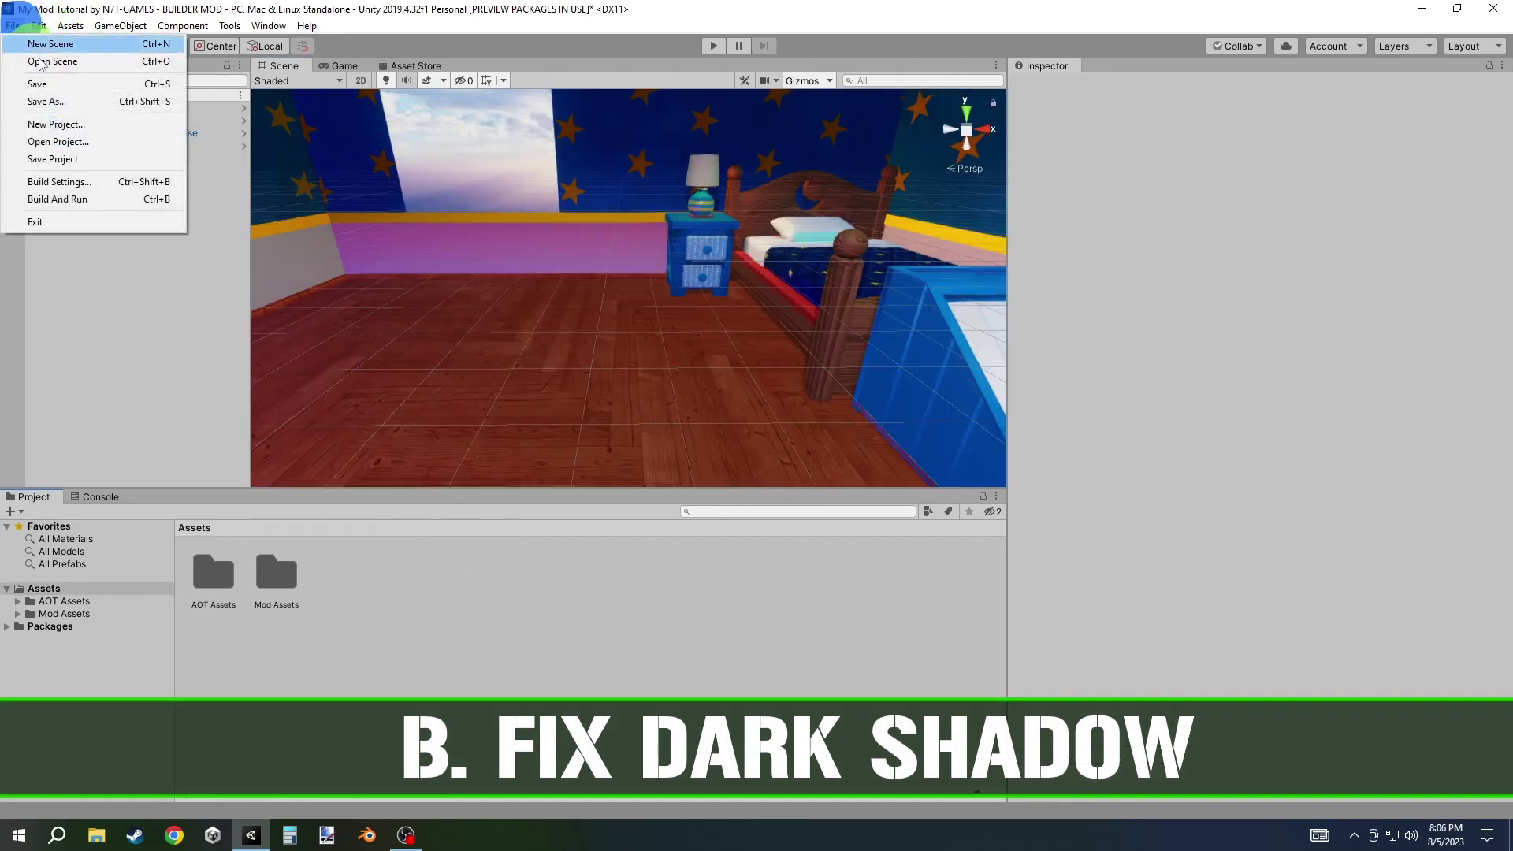
click(77, 182)
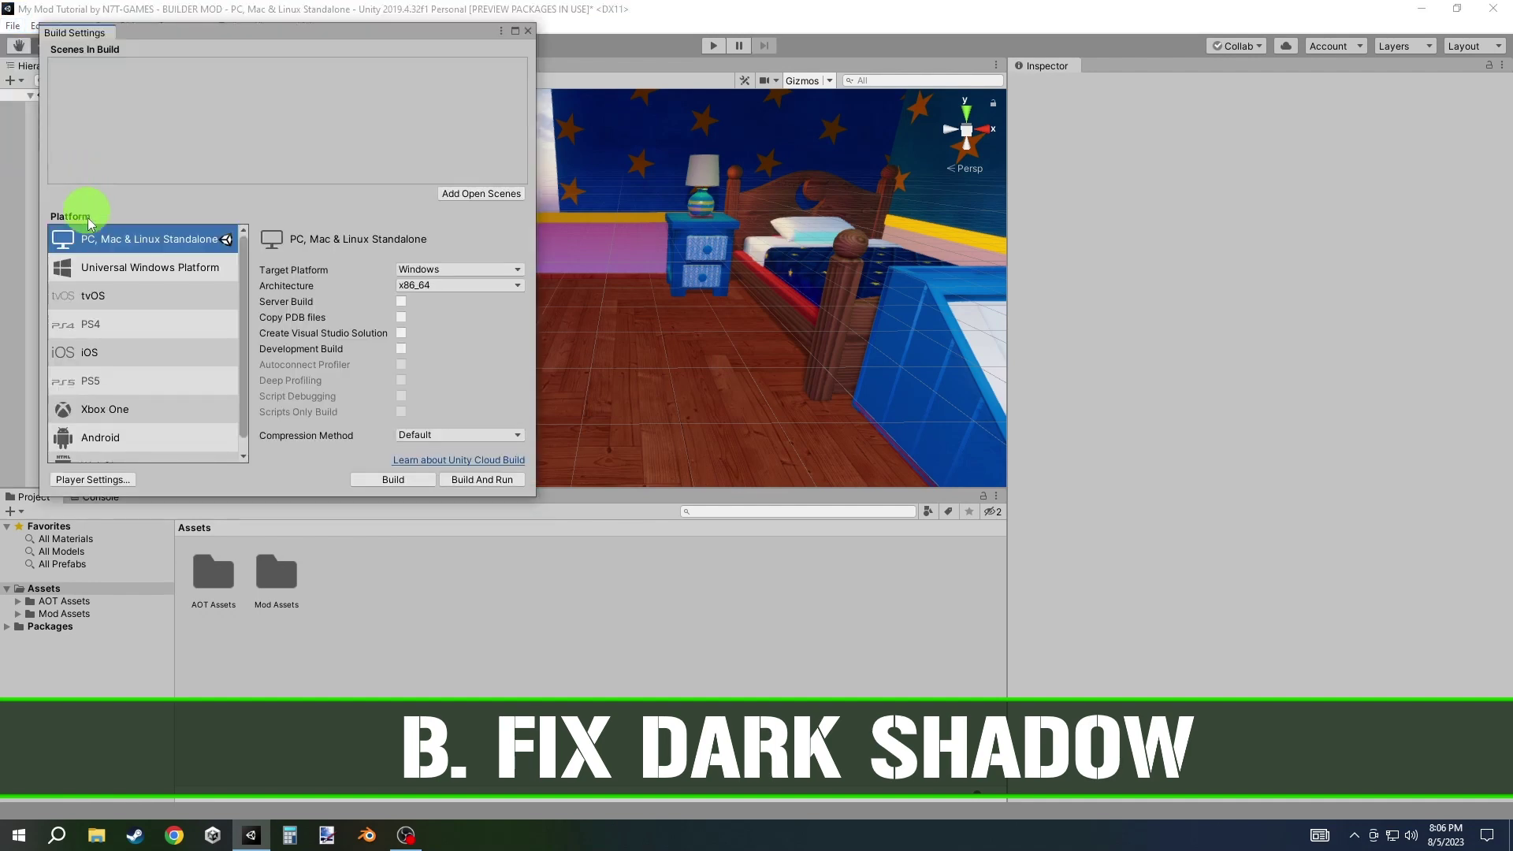
click(118, 481)
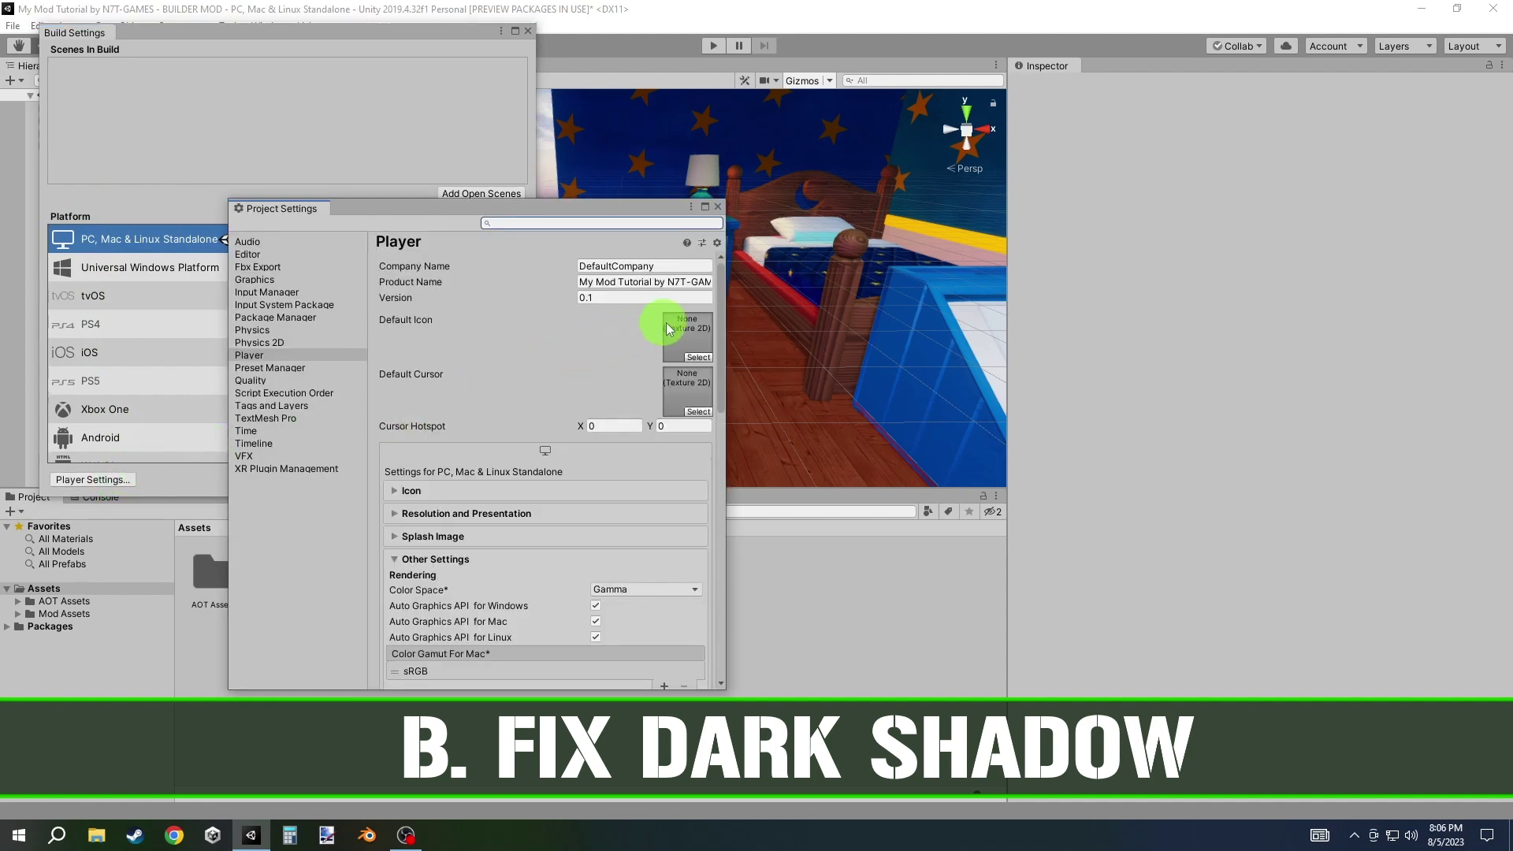
drag(717, 297, 714, 373)
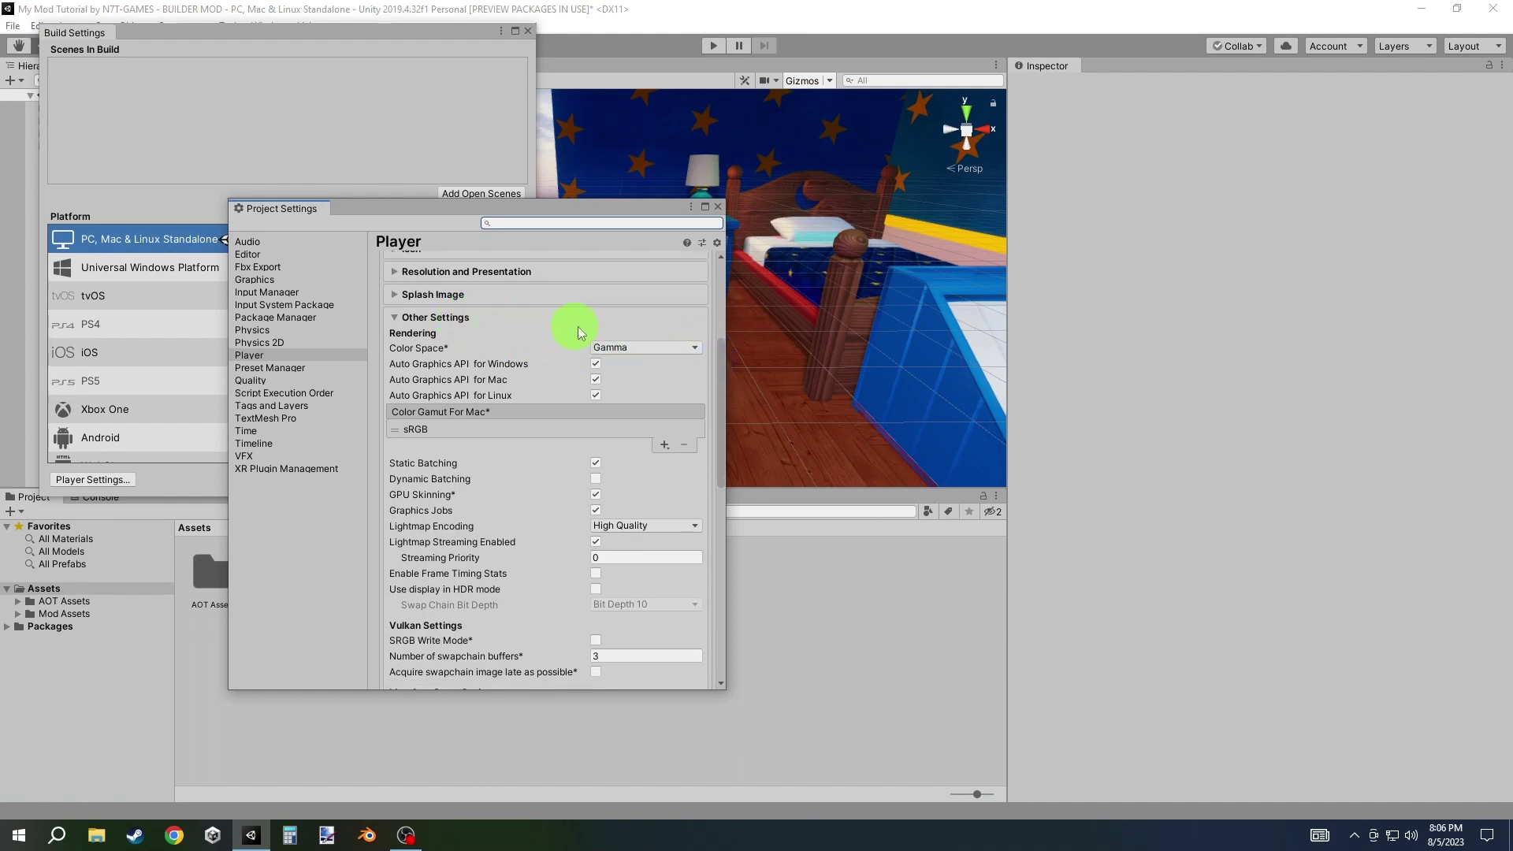
click(611, 353)
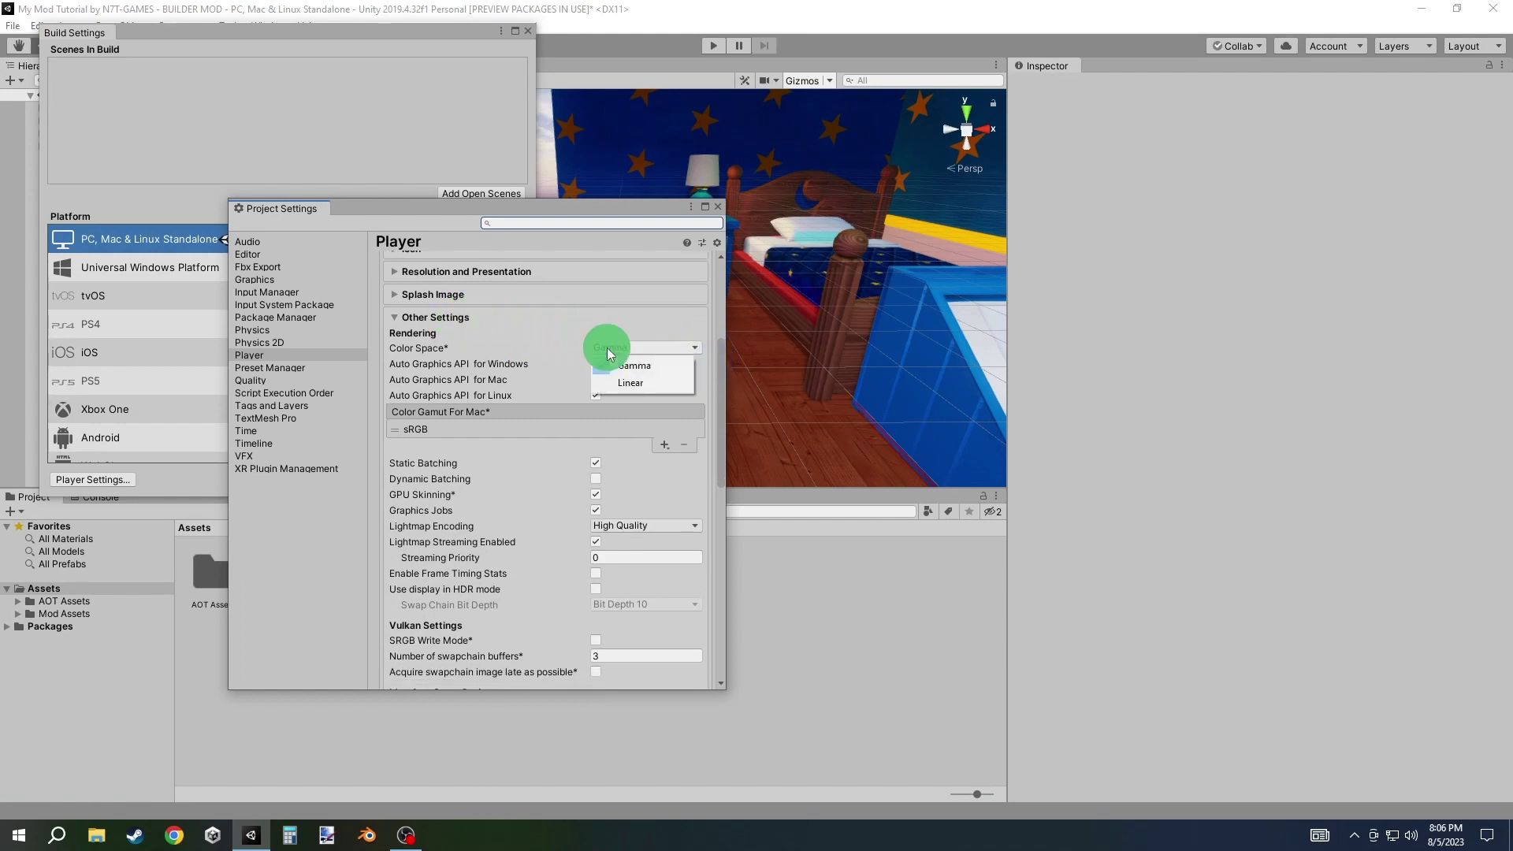
click(633, 384)
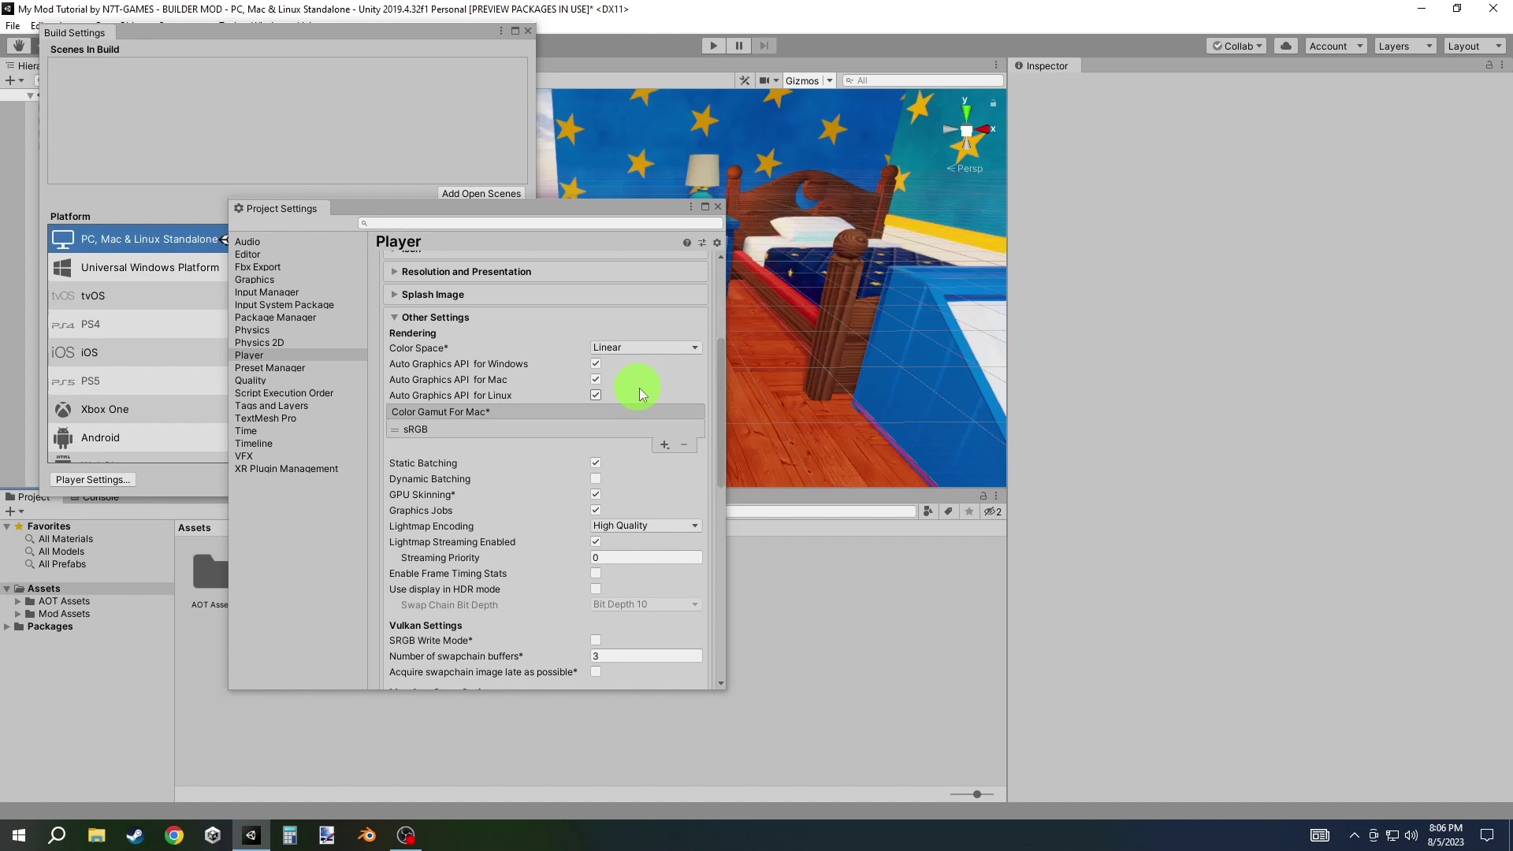
click(717, 208)
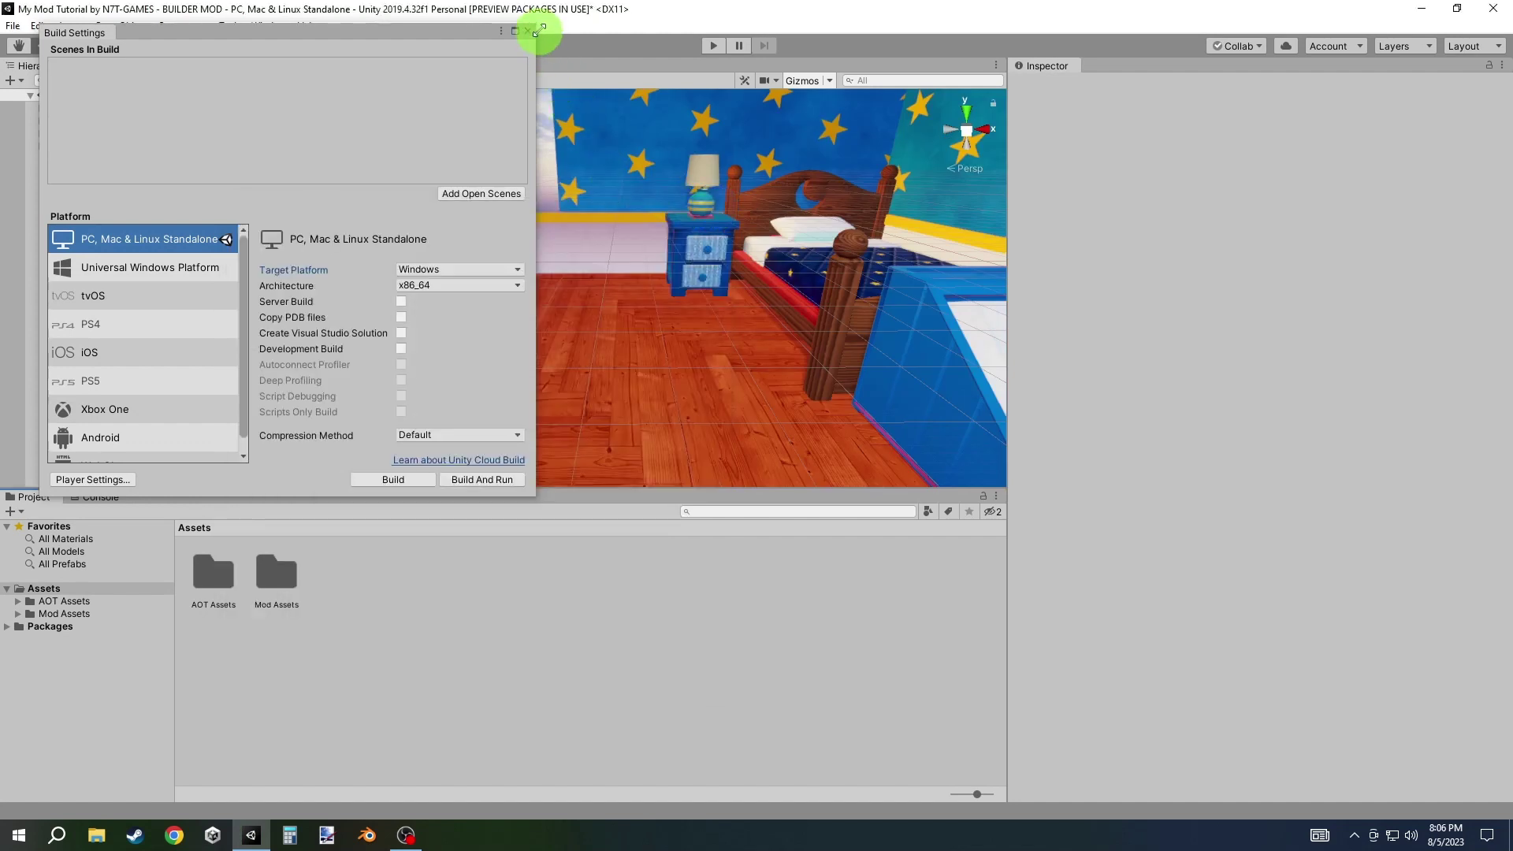
click(529, 30)
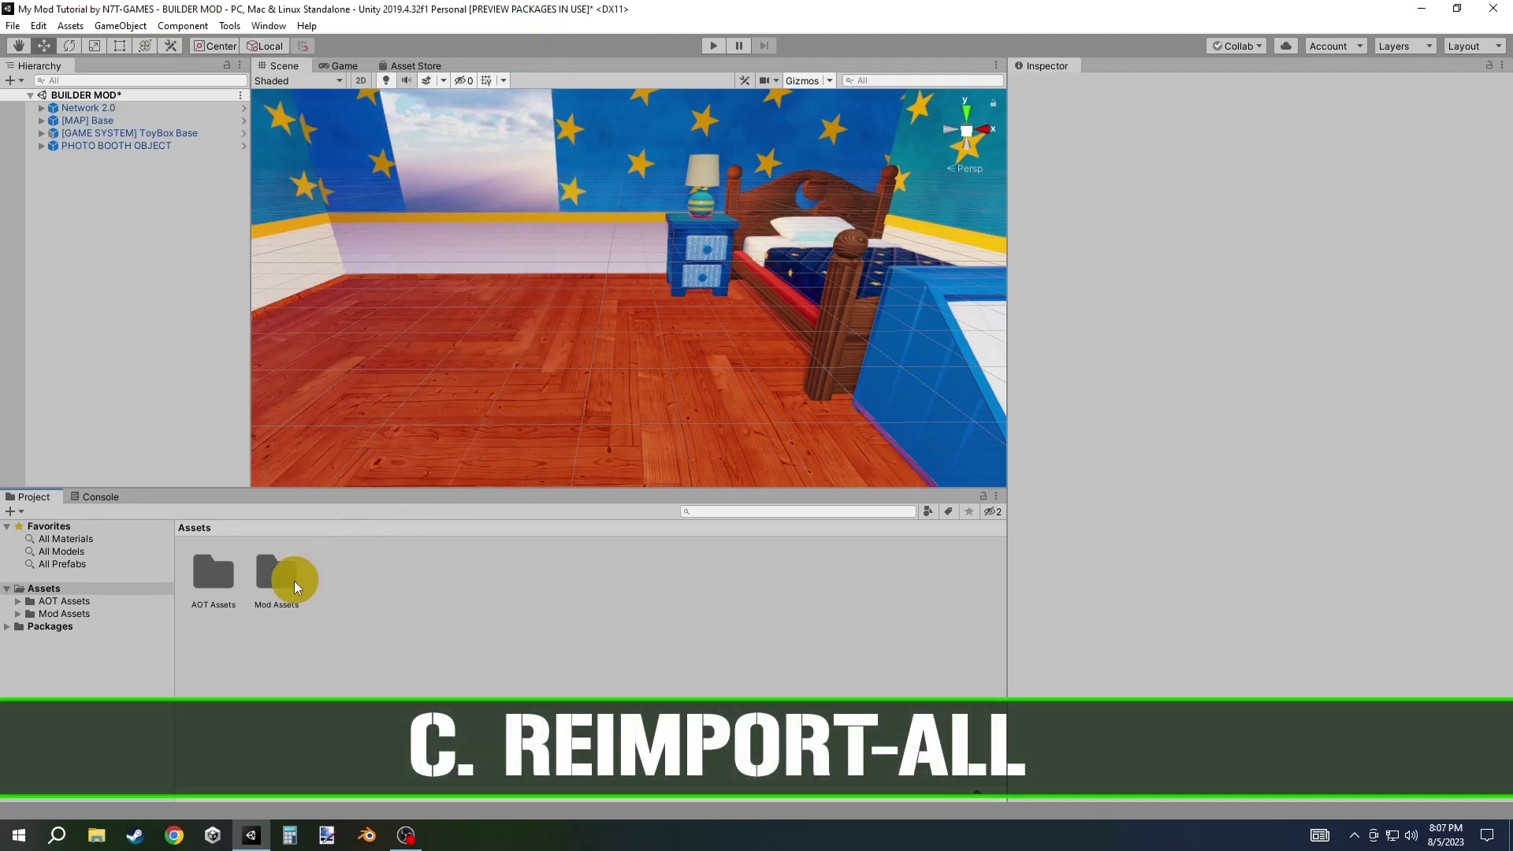
- Reimport all assets from the Mod Assets folder, discarding the unsaved BUILDER MOD scene changes
right_click(294, 583)
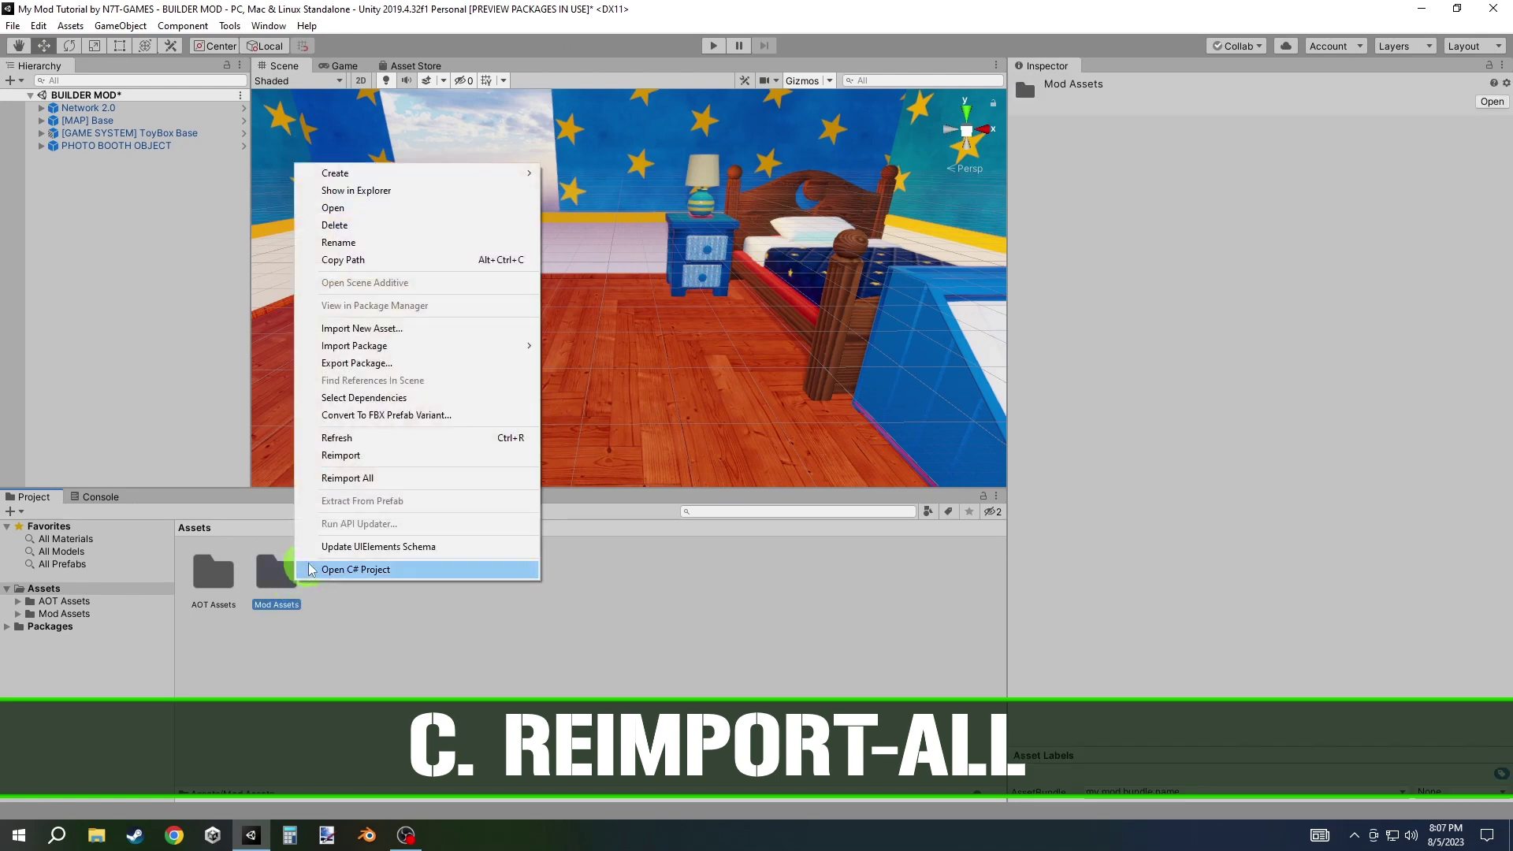
click(375, 482)
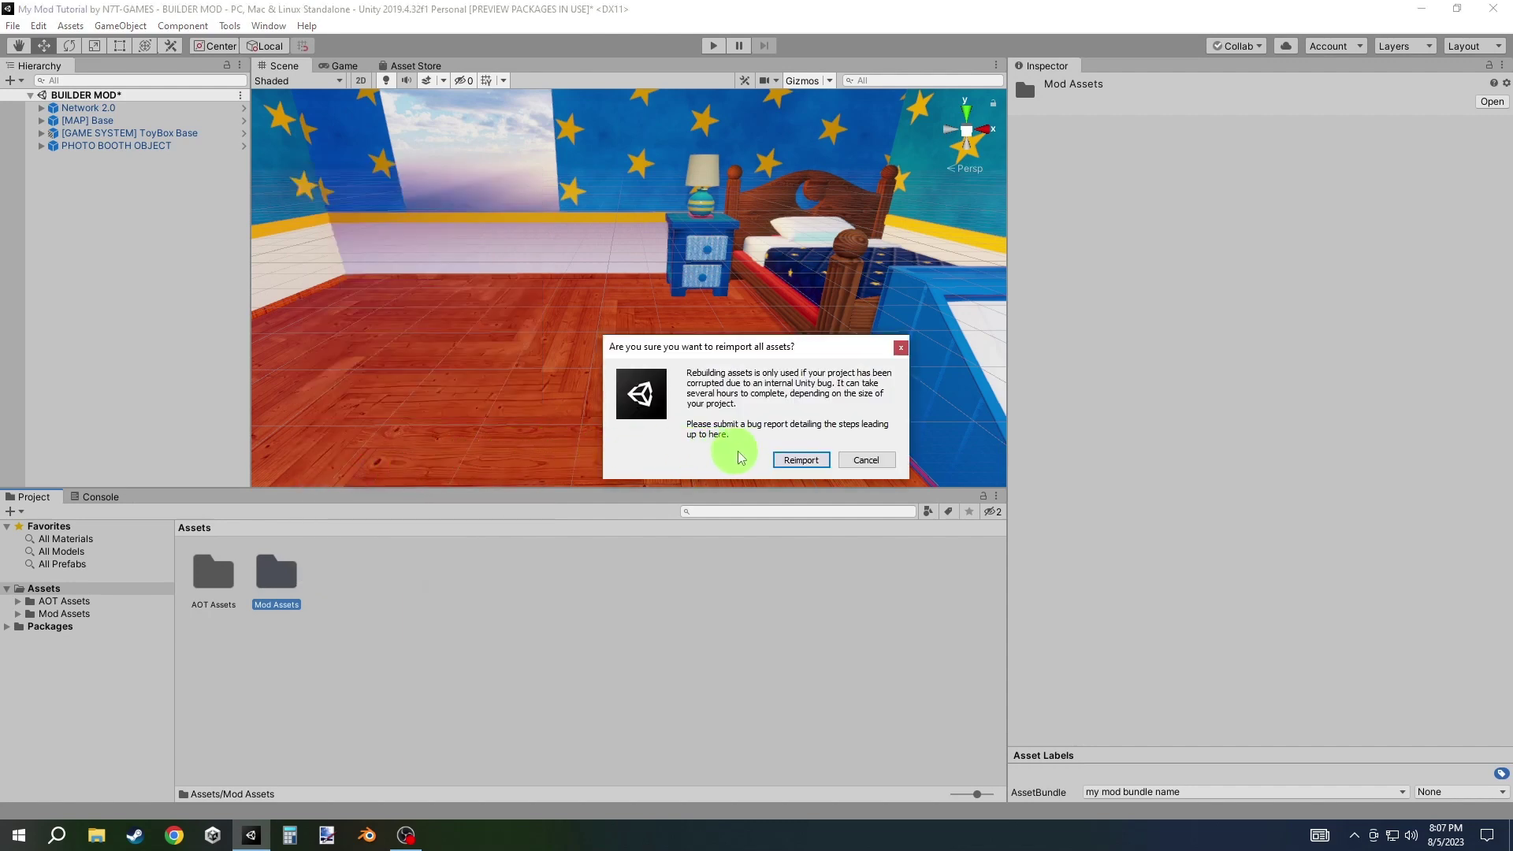
click(796, 463)
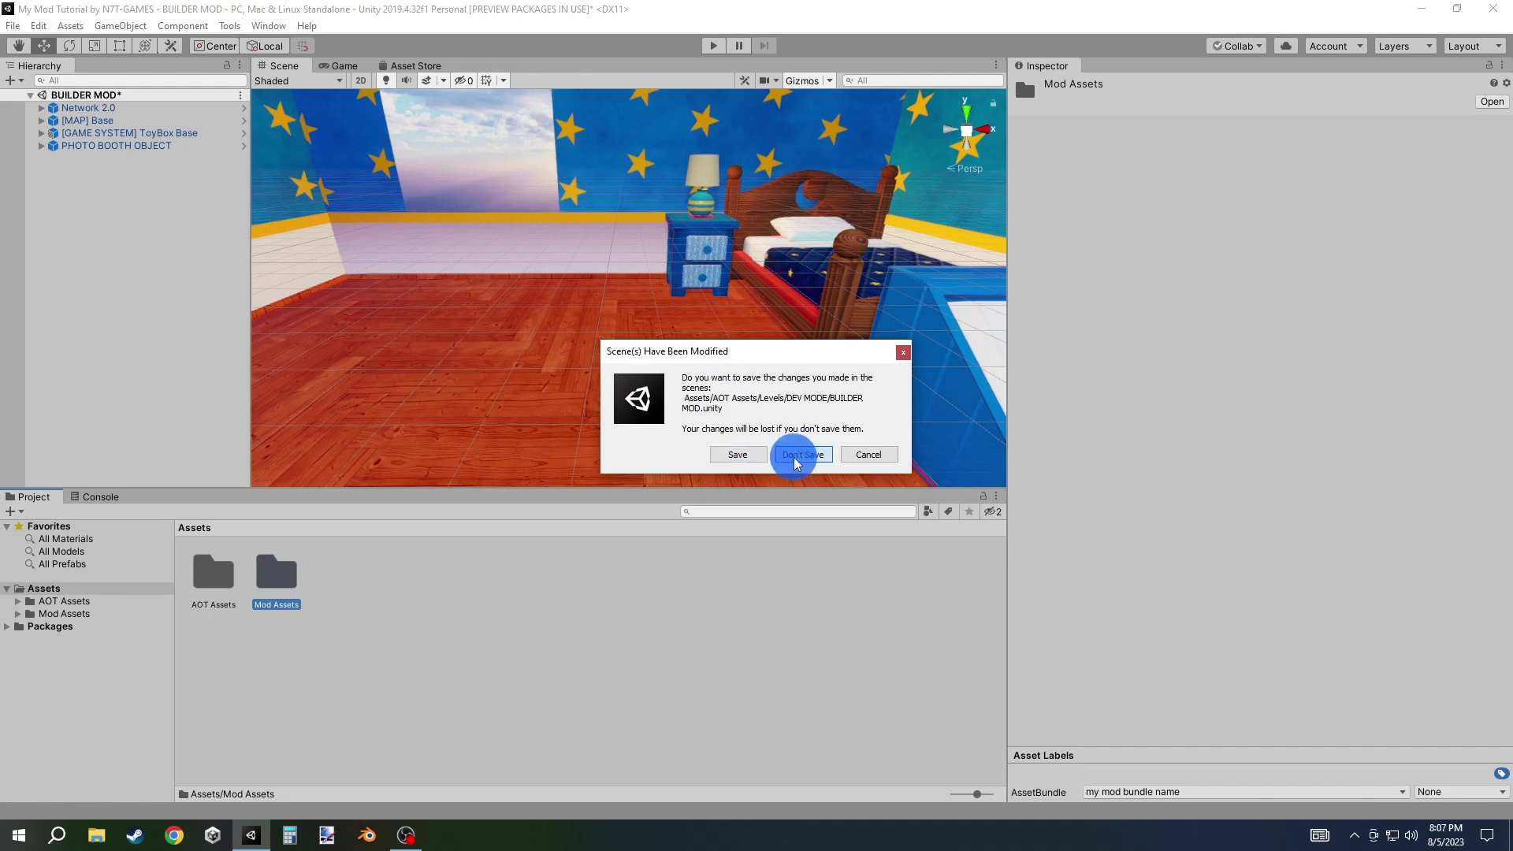
click(794, 462)
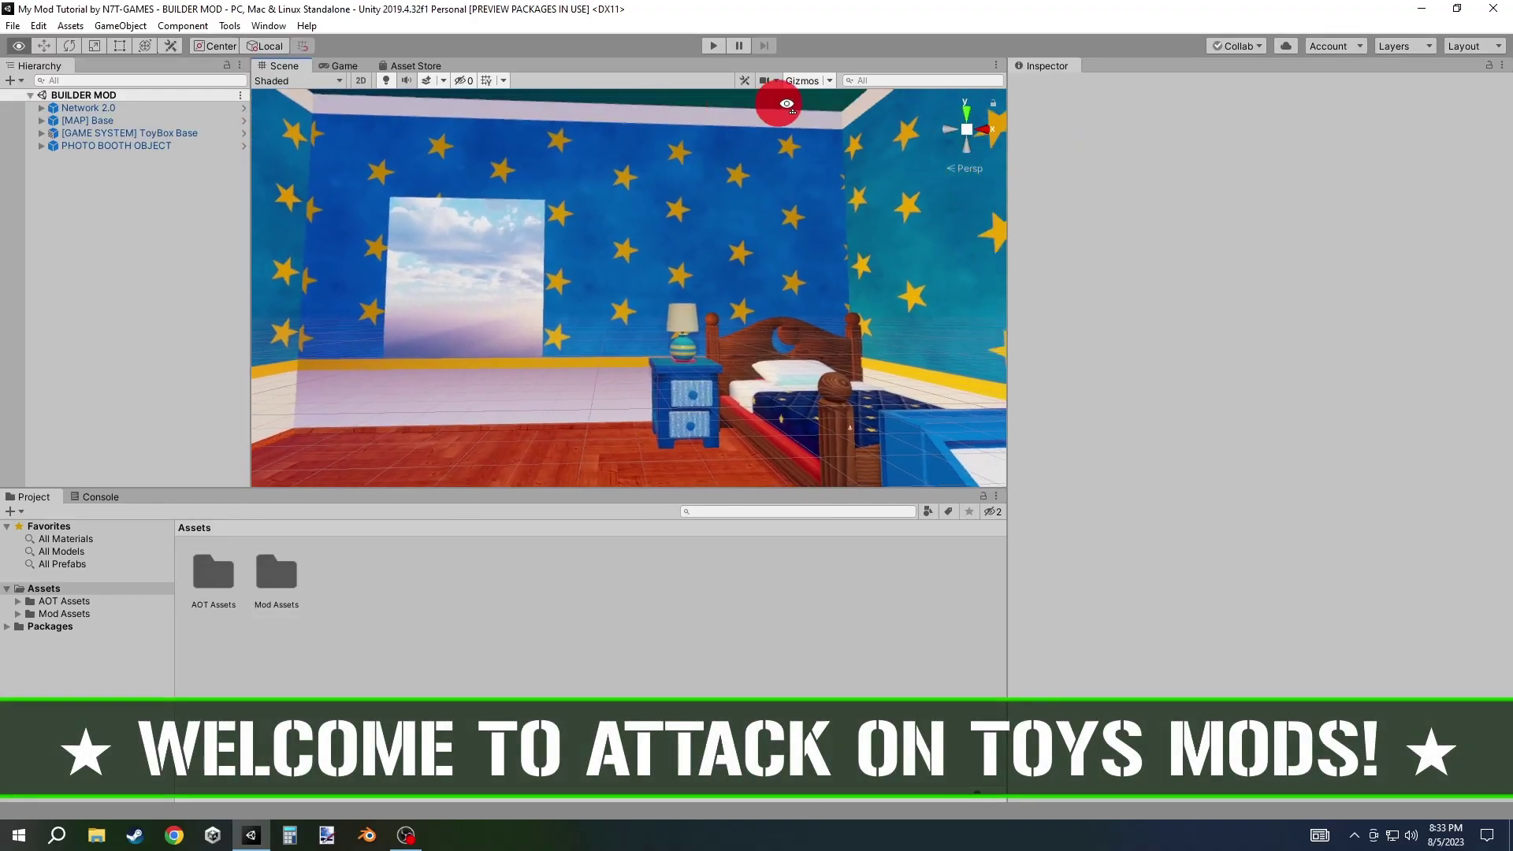
mouse_move(737, 200)
right_down()
mouse_move(561, 298)
mouse_move(386, 267)
right_up()
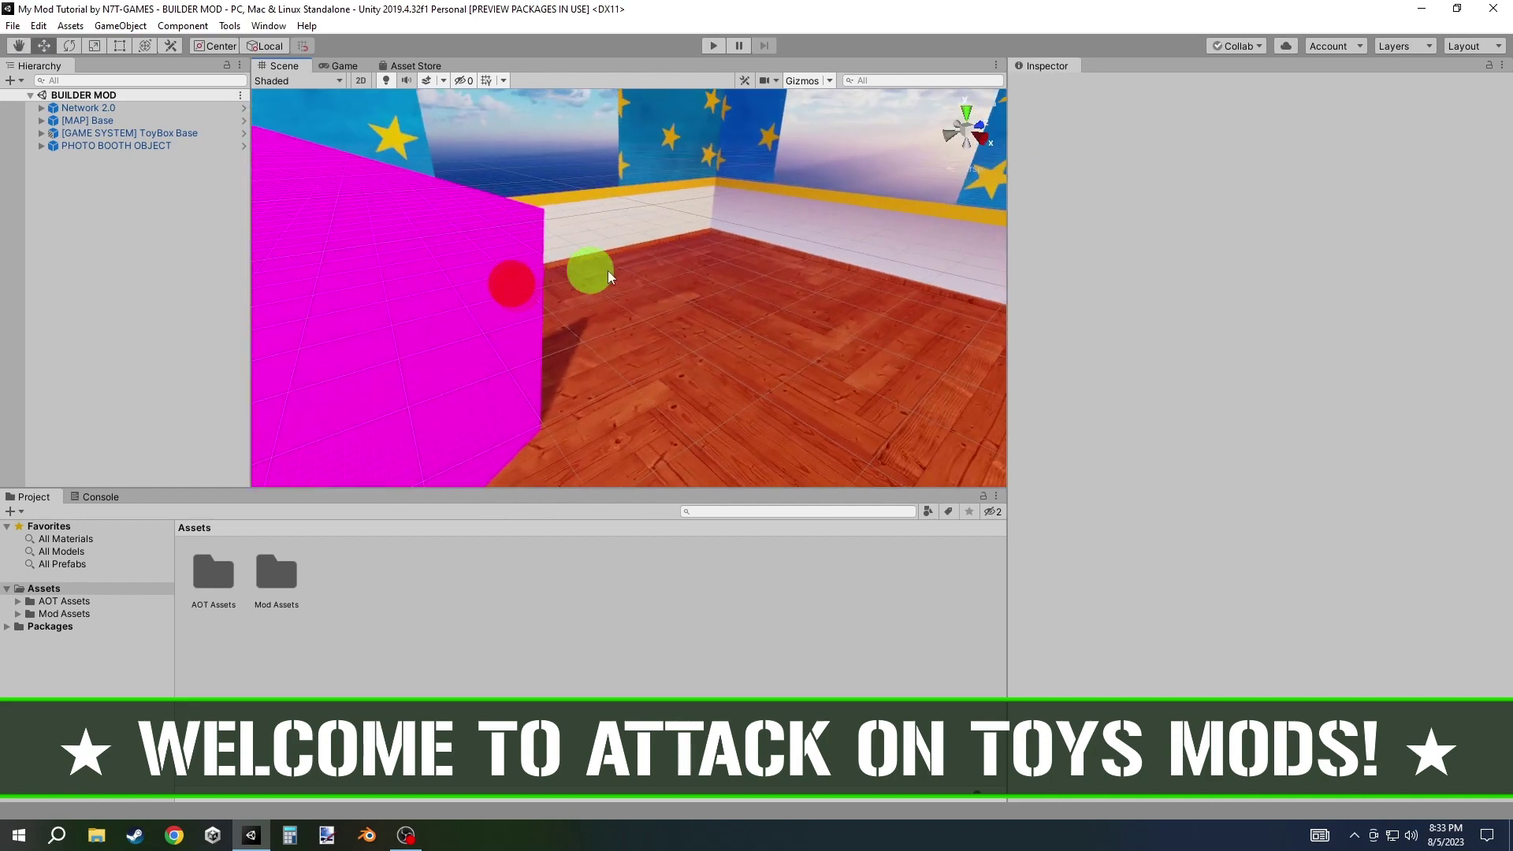
right_drag(500, 264, 498, 262)
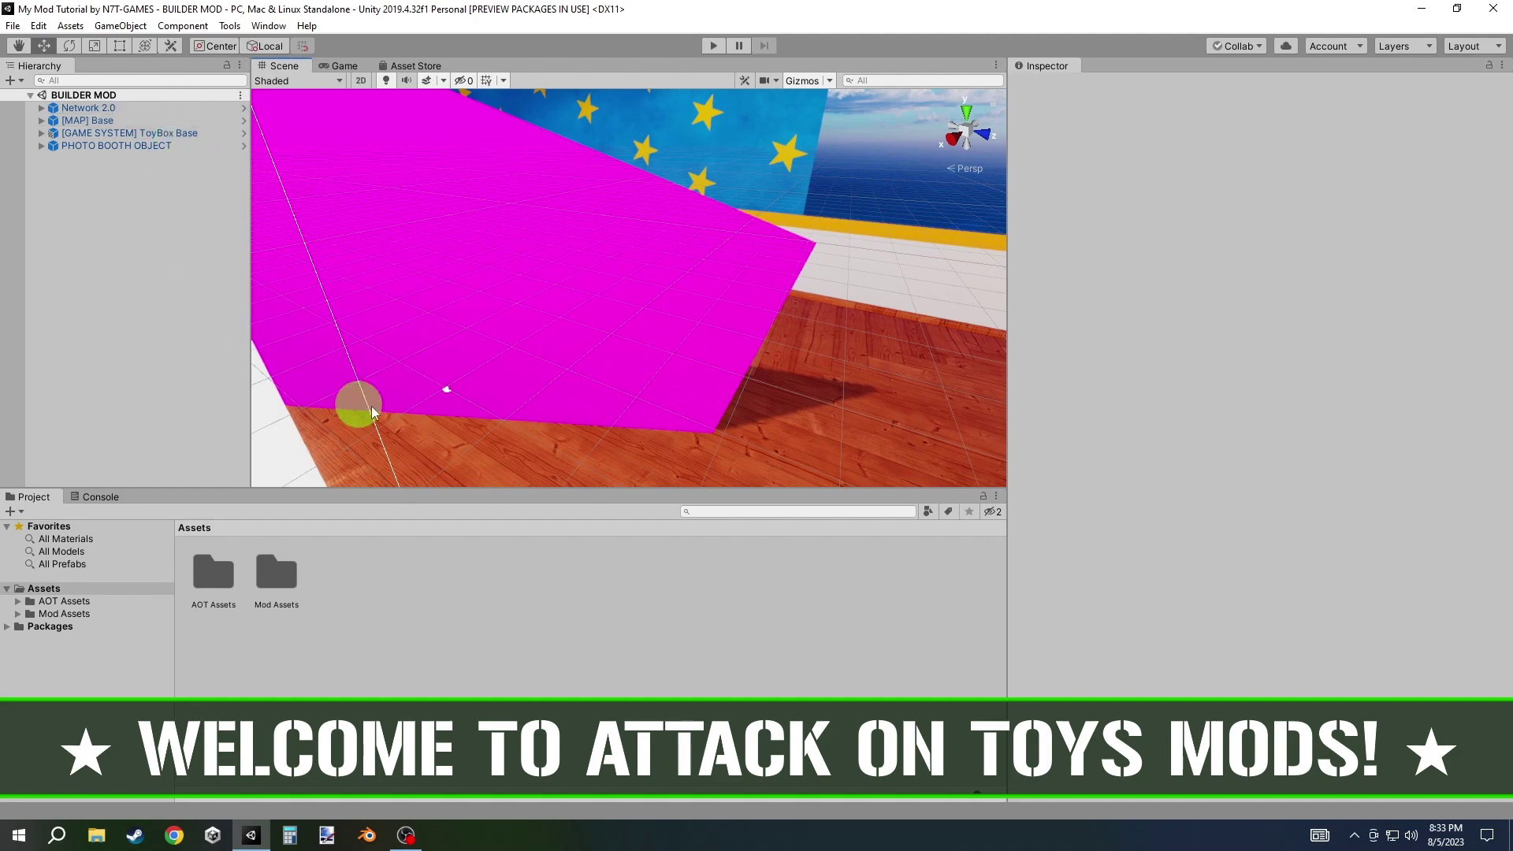
mouse_move(639, 376)
right_down()
mouse_move(515, 410)
mouse_move(493, 401)
right_up()
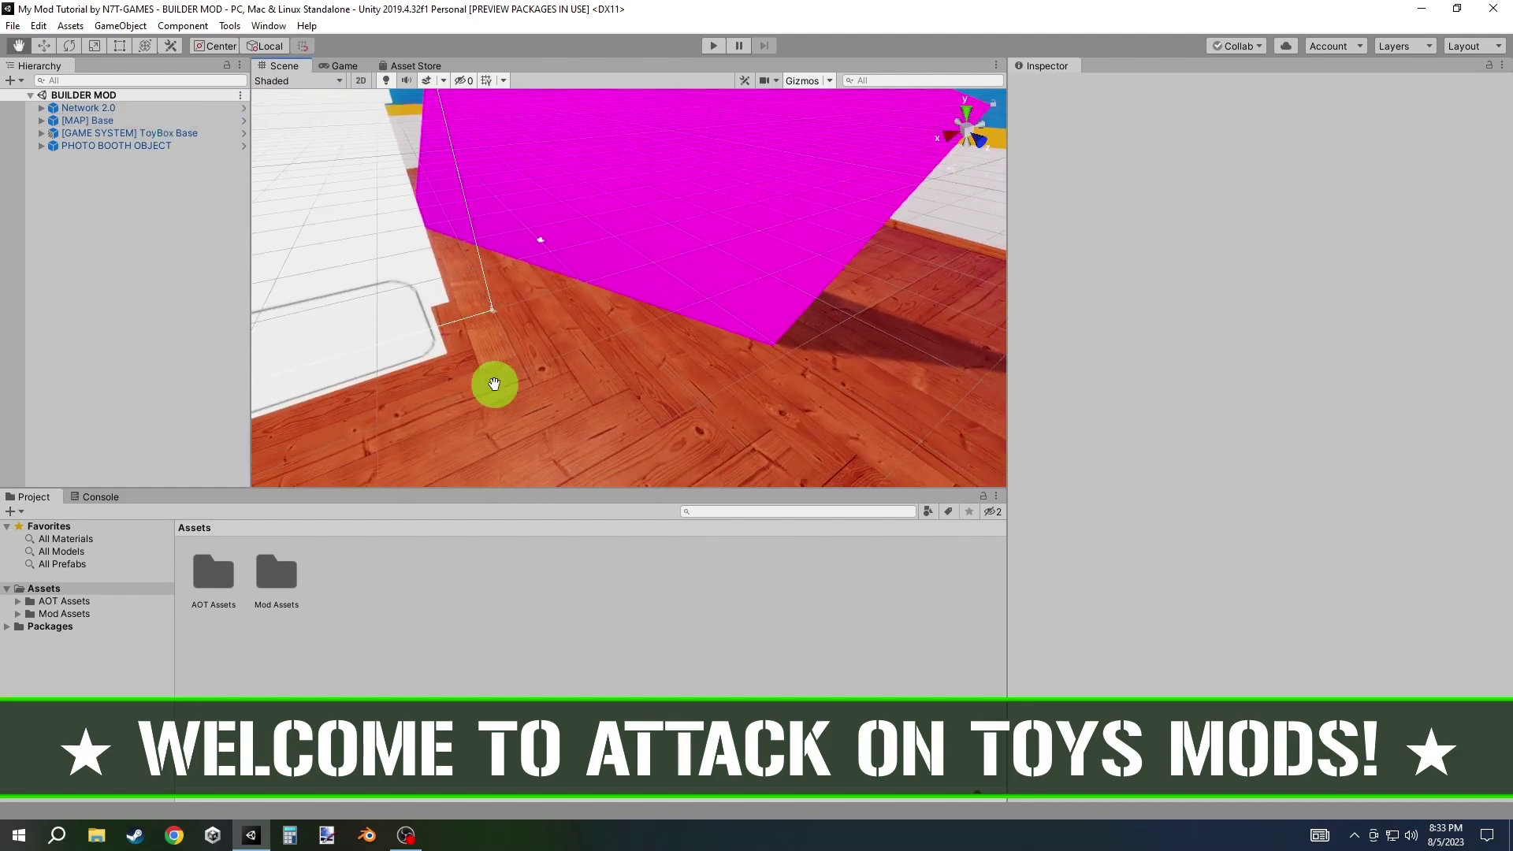